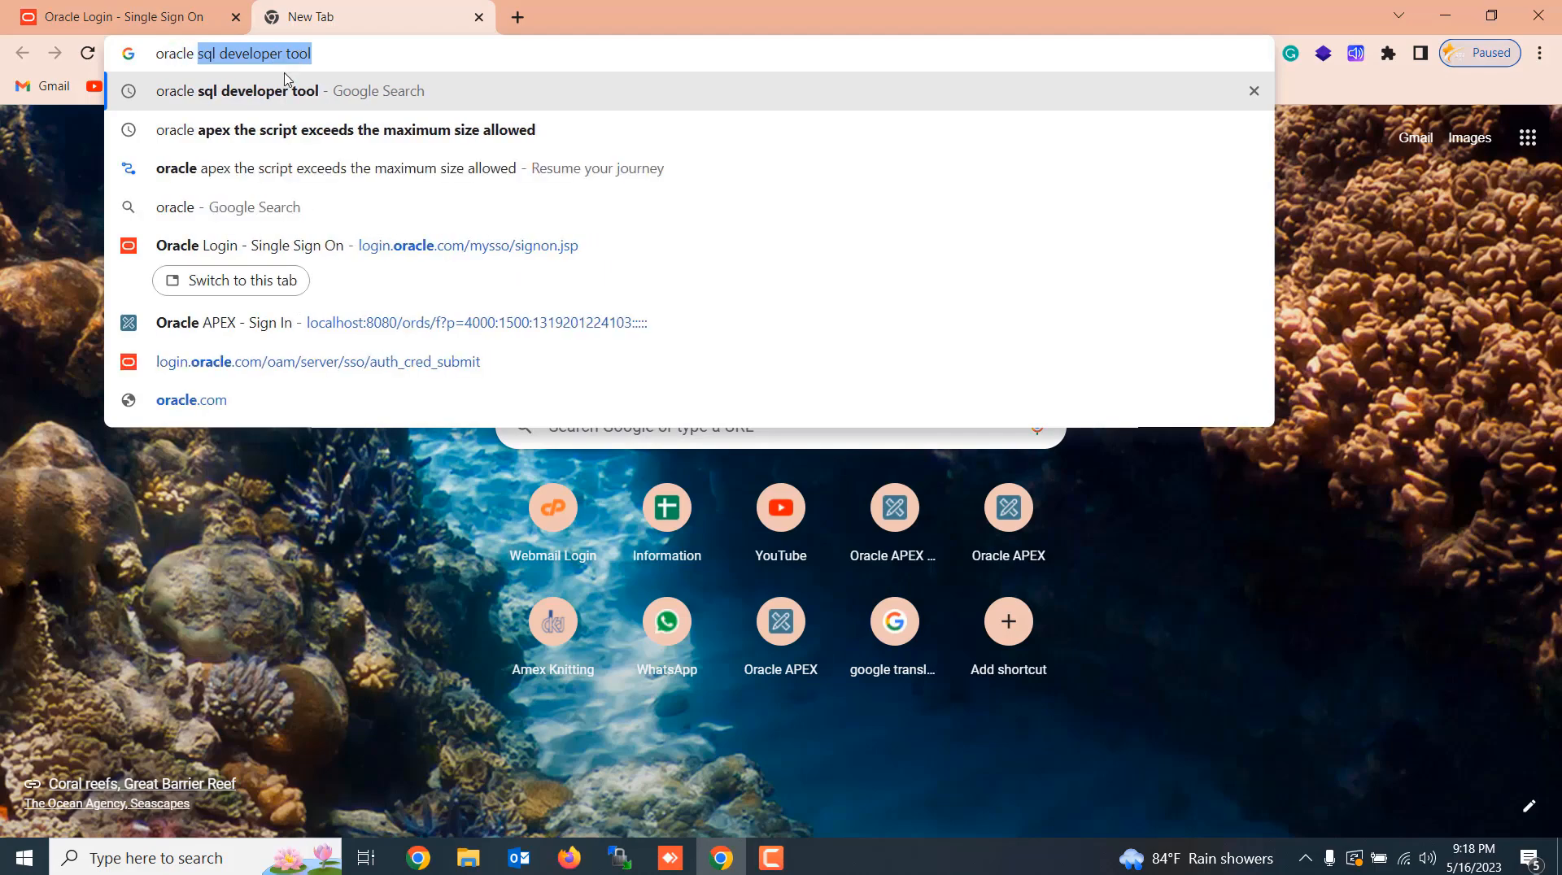
Search Google for "oracle sql developer tool" and open the SQL Developer Downloads page from the results
left_click(298, 94)
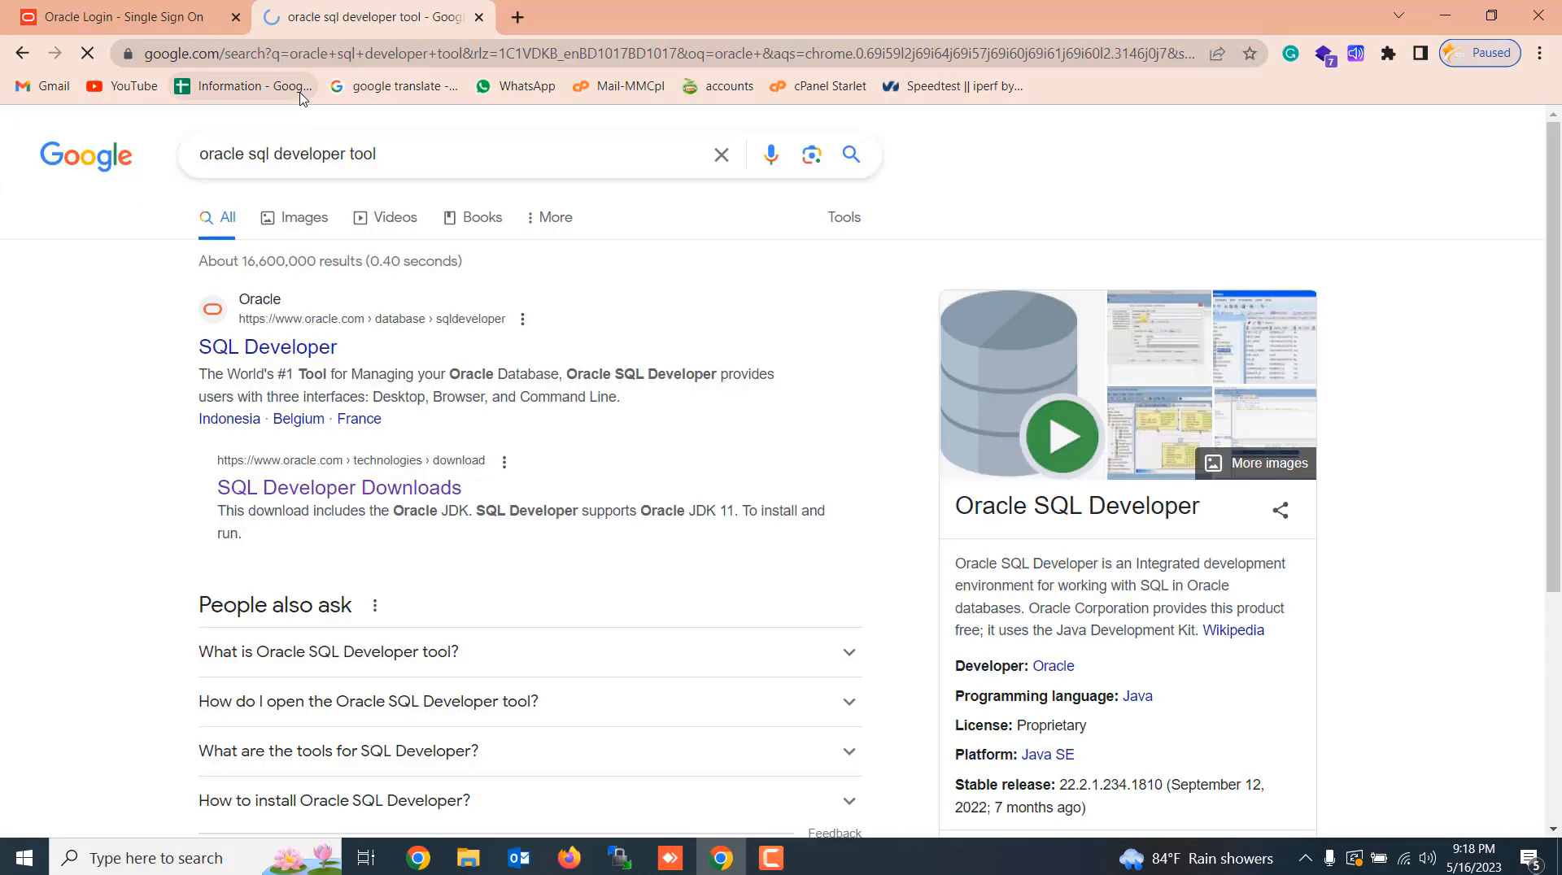
scroll(475, 413, "down", 4)
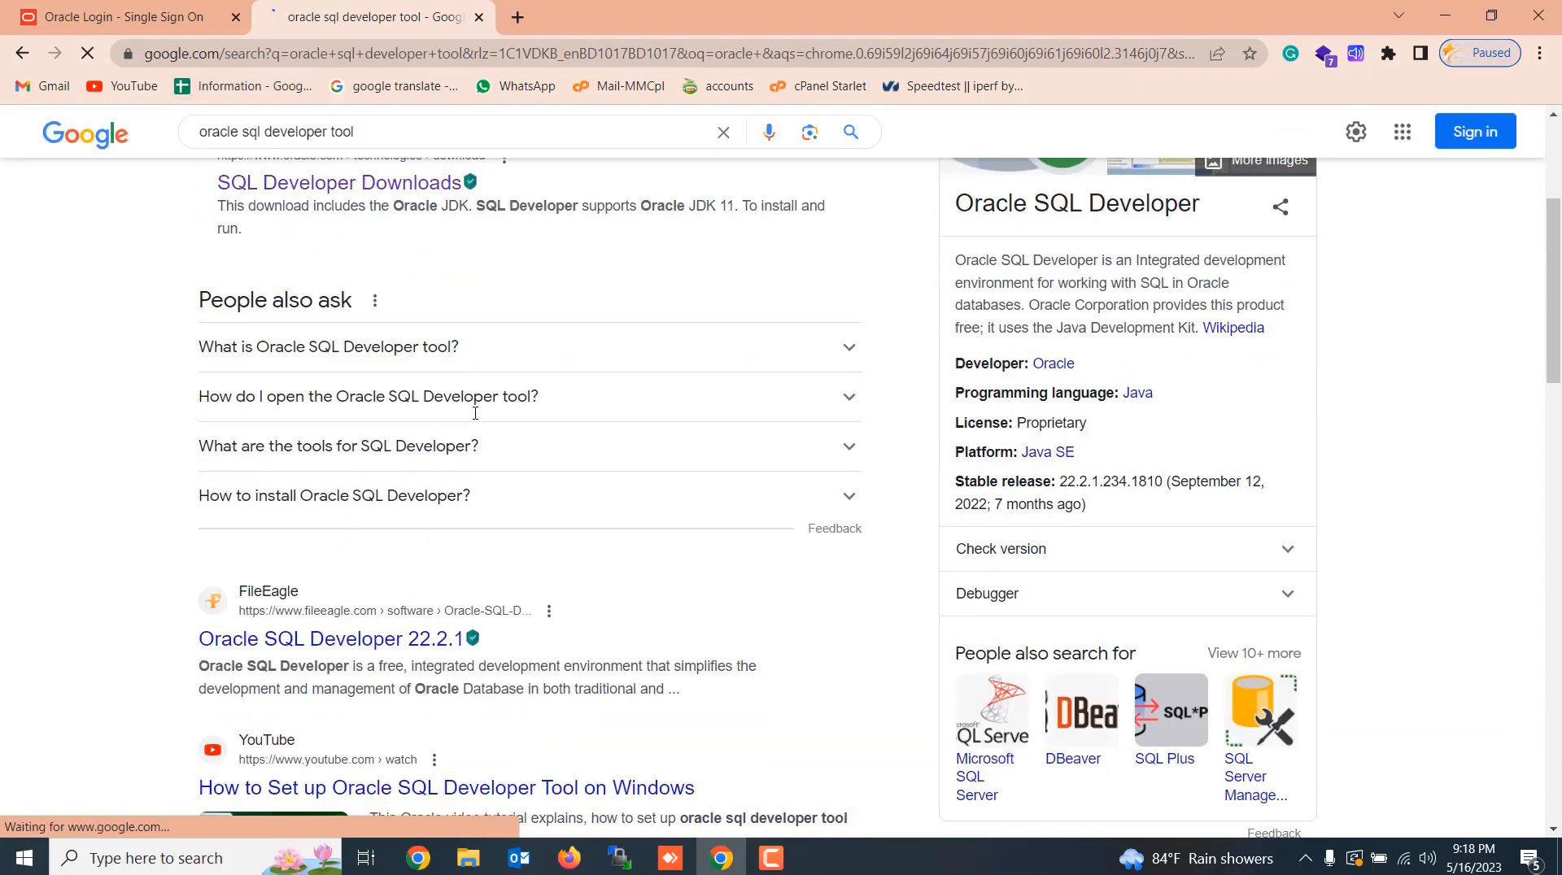
scroll(475, 413, "down", 2)
scroll(476, 420, "up", 6)
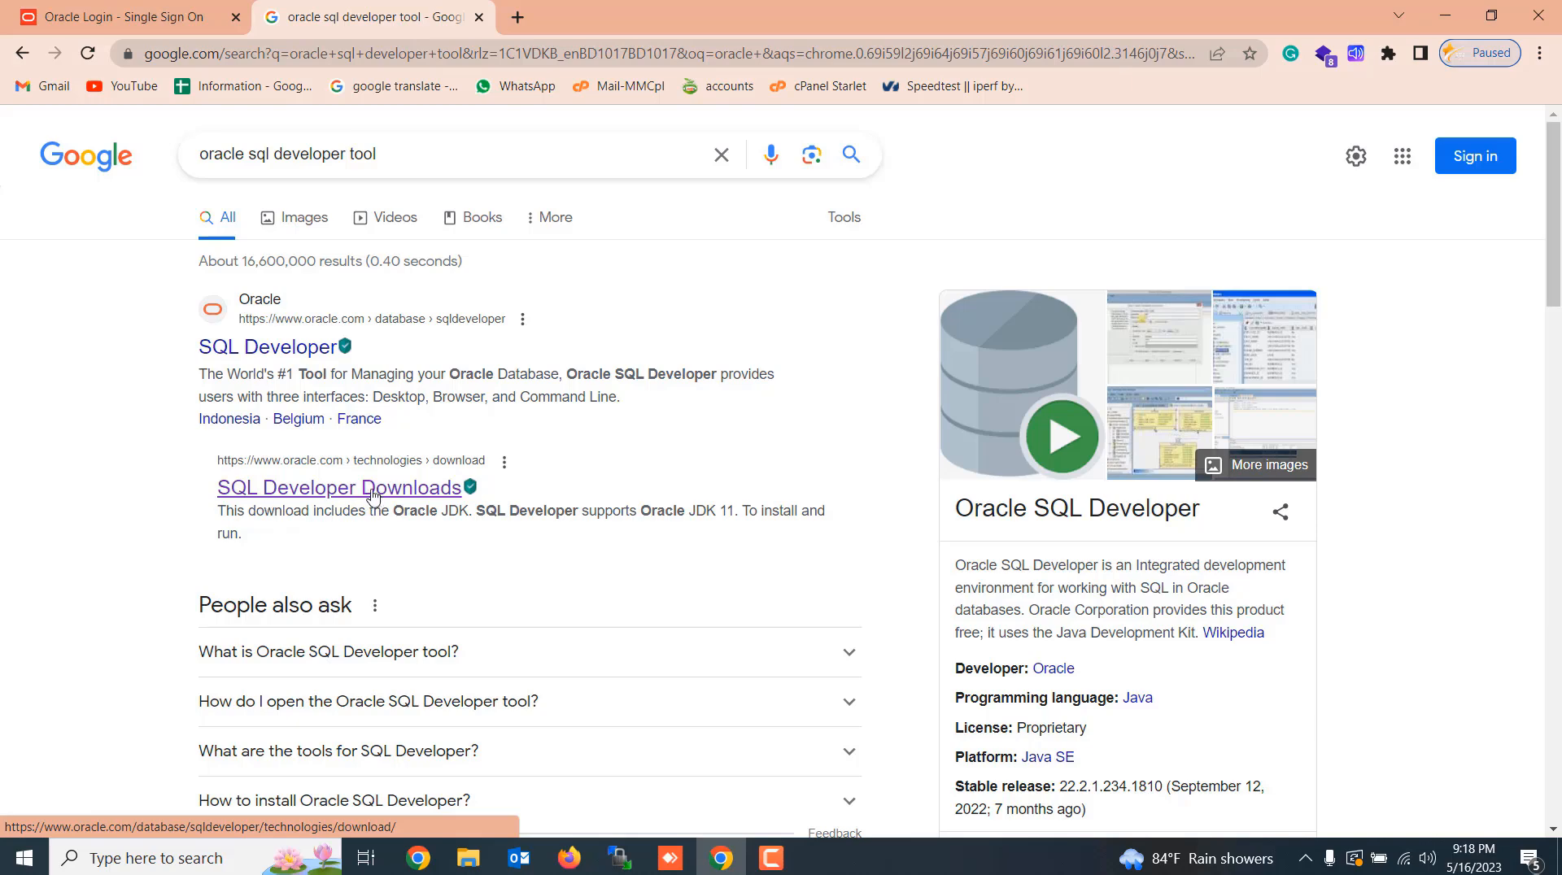
left_click(404, 499)
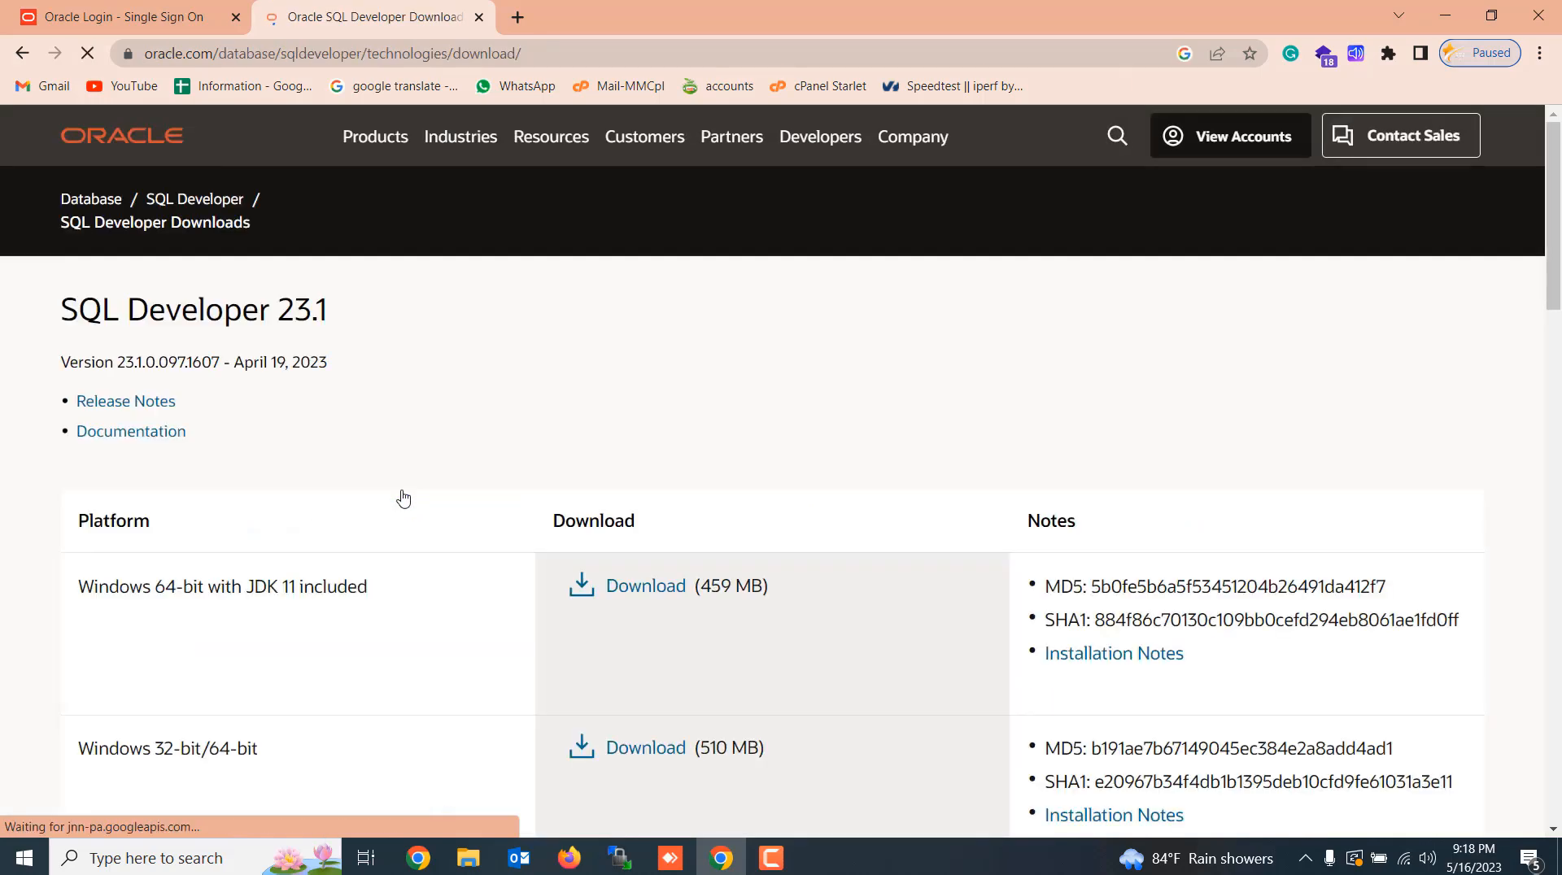
Download the SQL Developer 23.1 package for Windows 64-bit with JDK 11 included
scroll(326, 498, "down", 1)
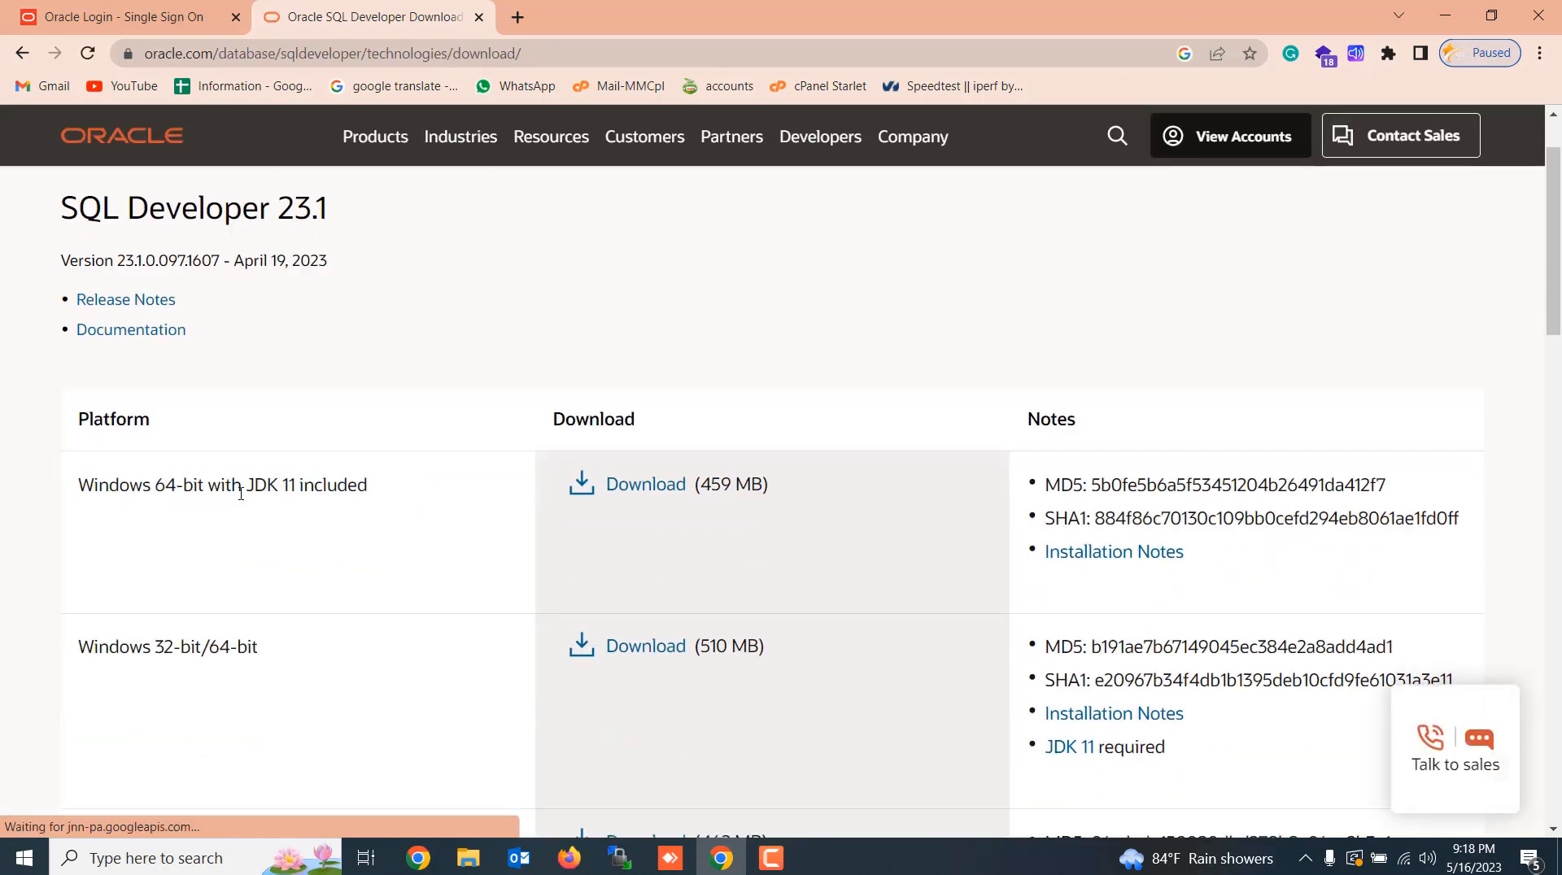
left_click_drag(244, 486, 324, 485)
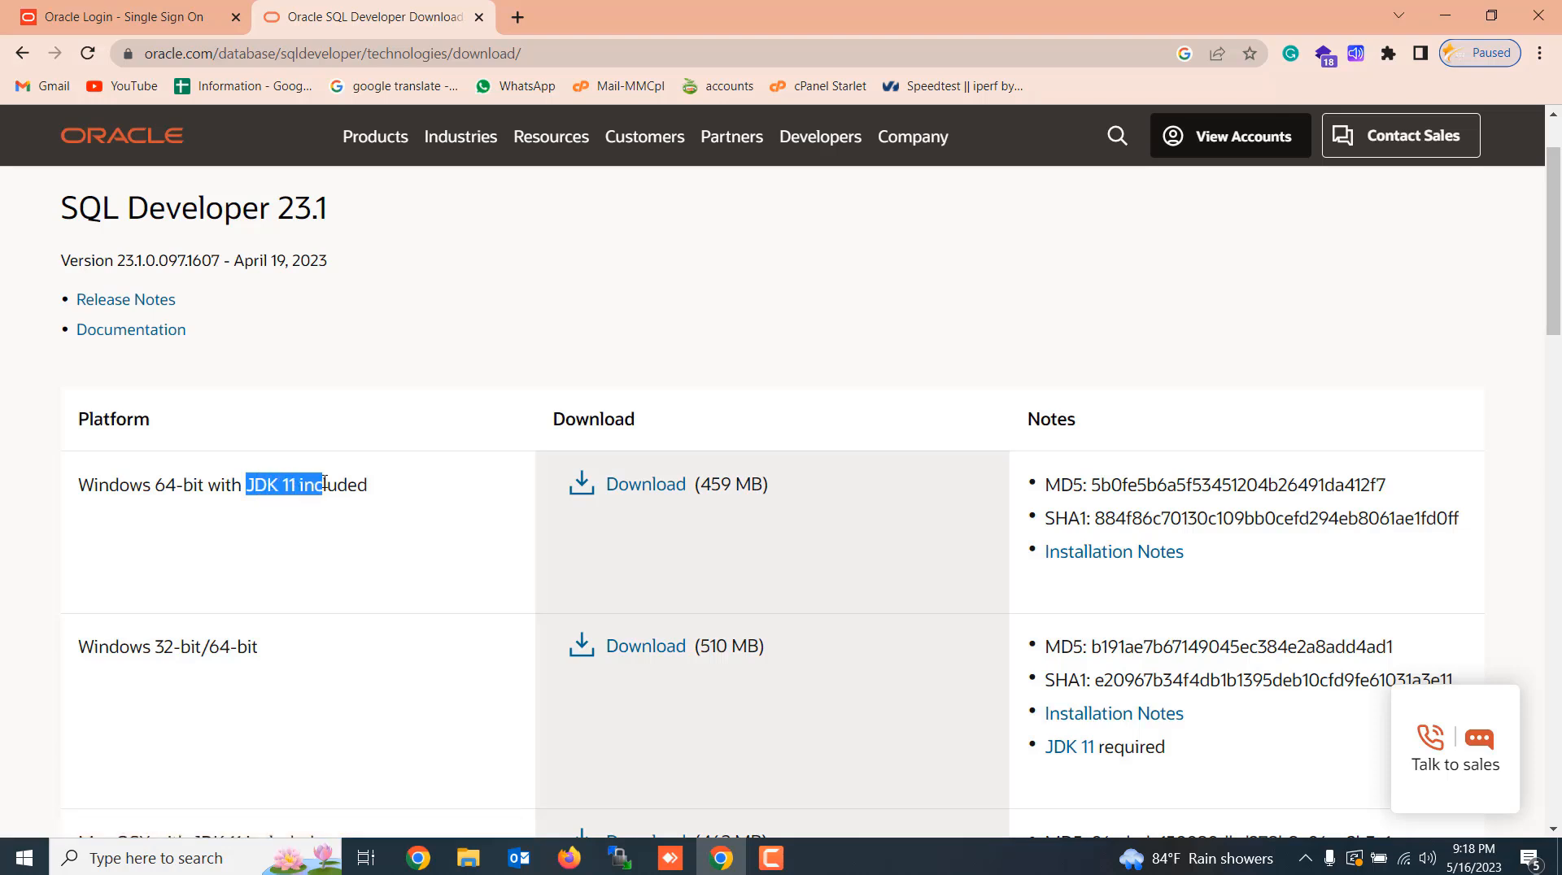
left_click(385, 495)
left_click_drag(198, 479, 322, 486)
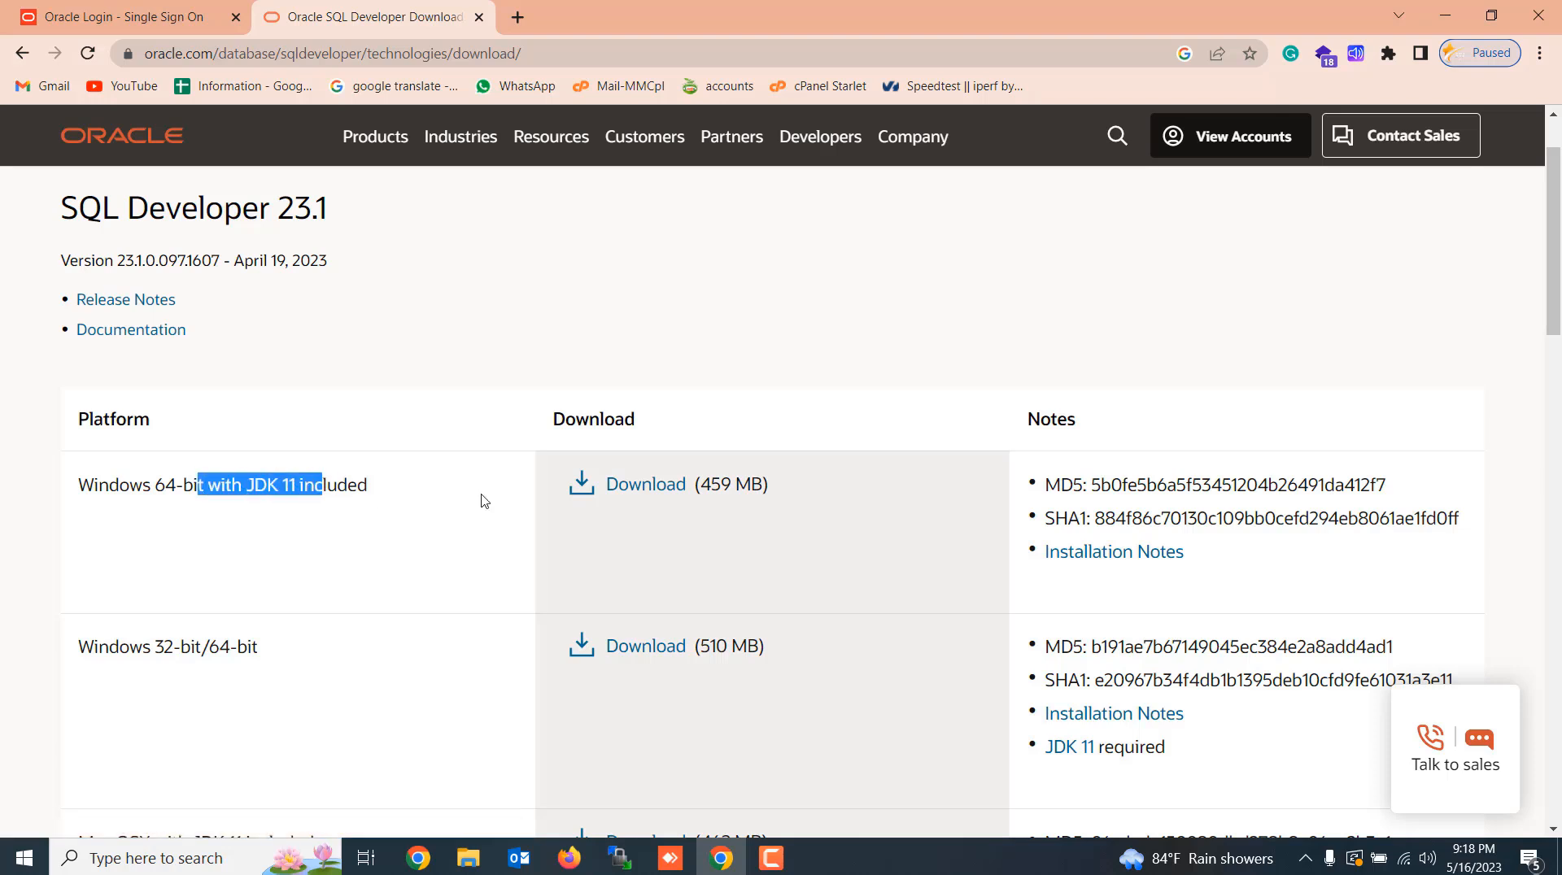
left_click(659, 485)
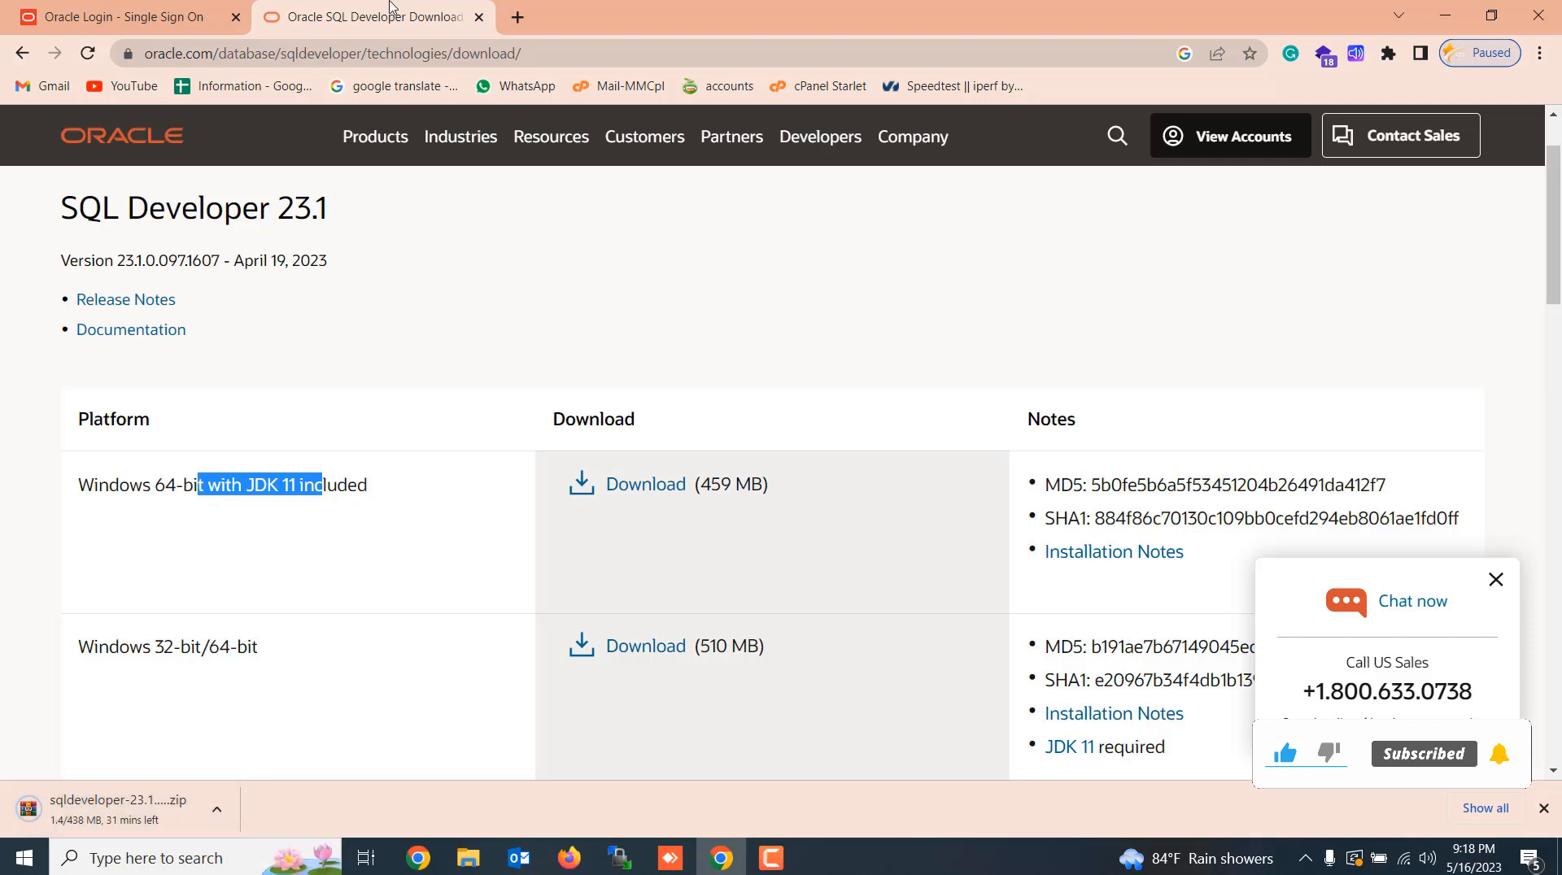
left_click_drag(185, 135, 130, 135)
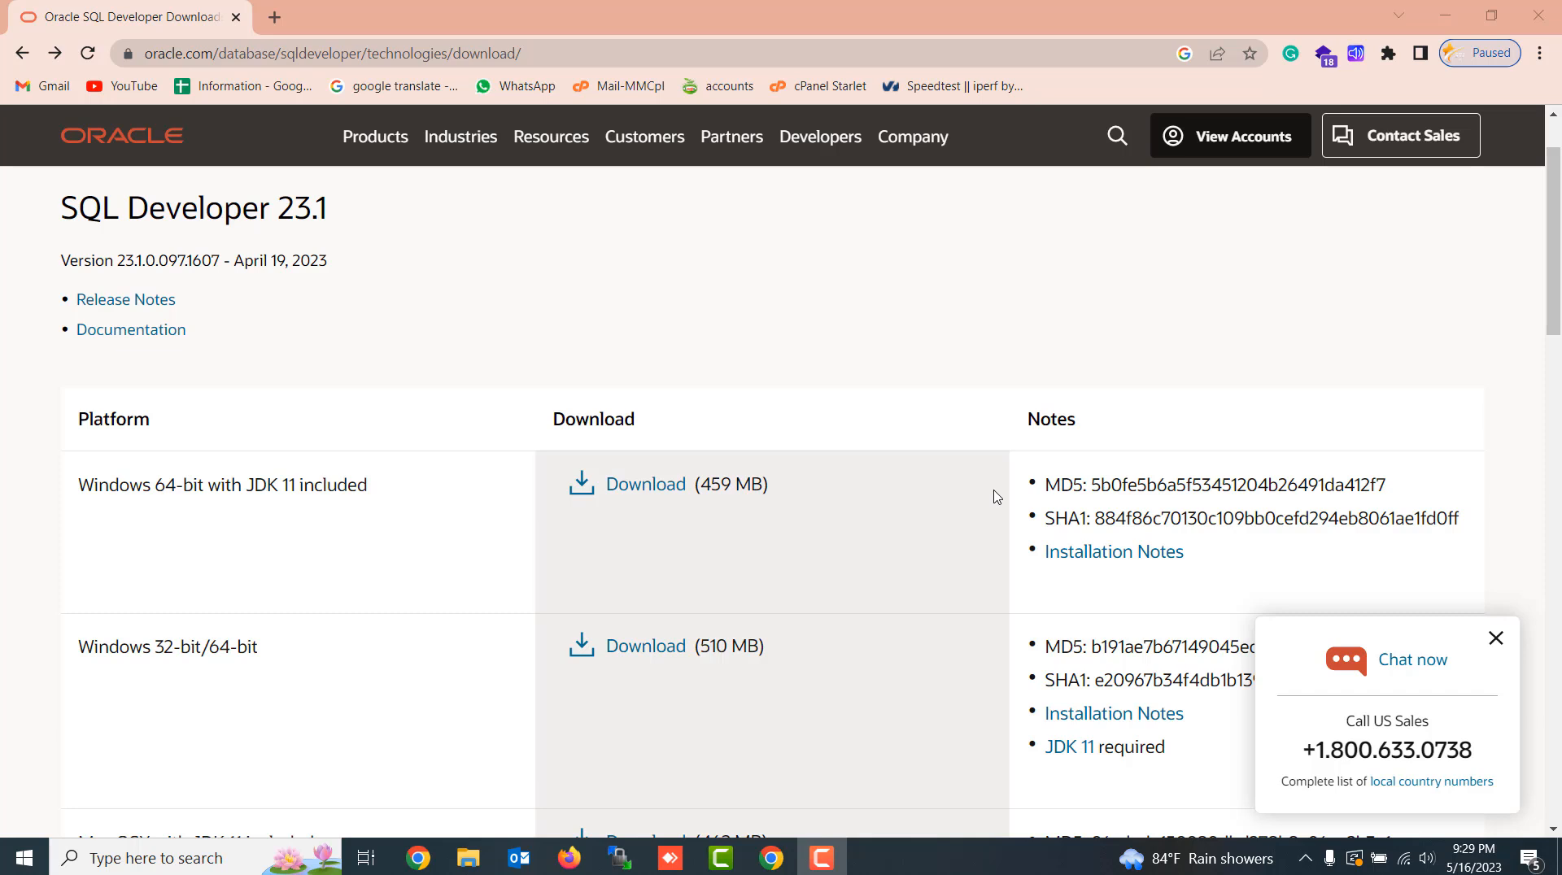
left_click(133, 8)
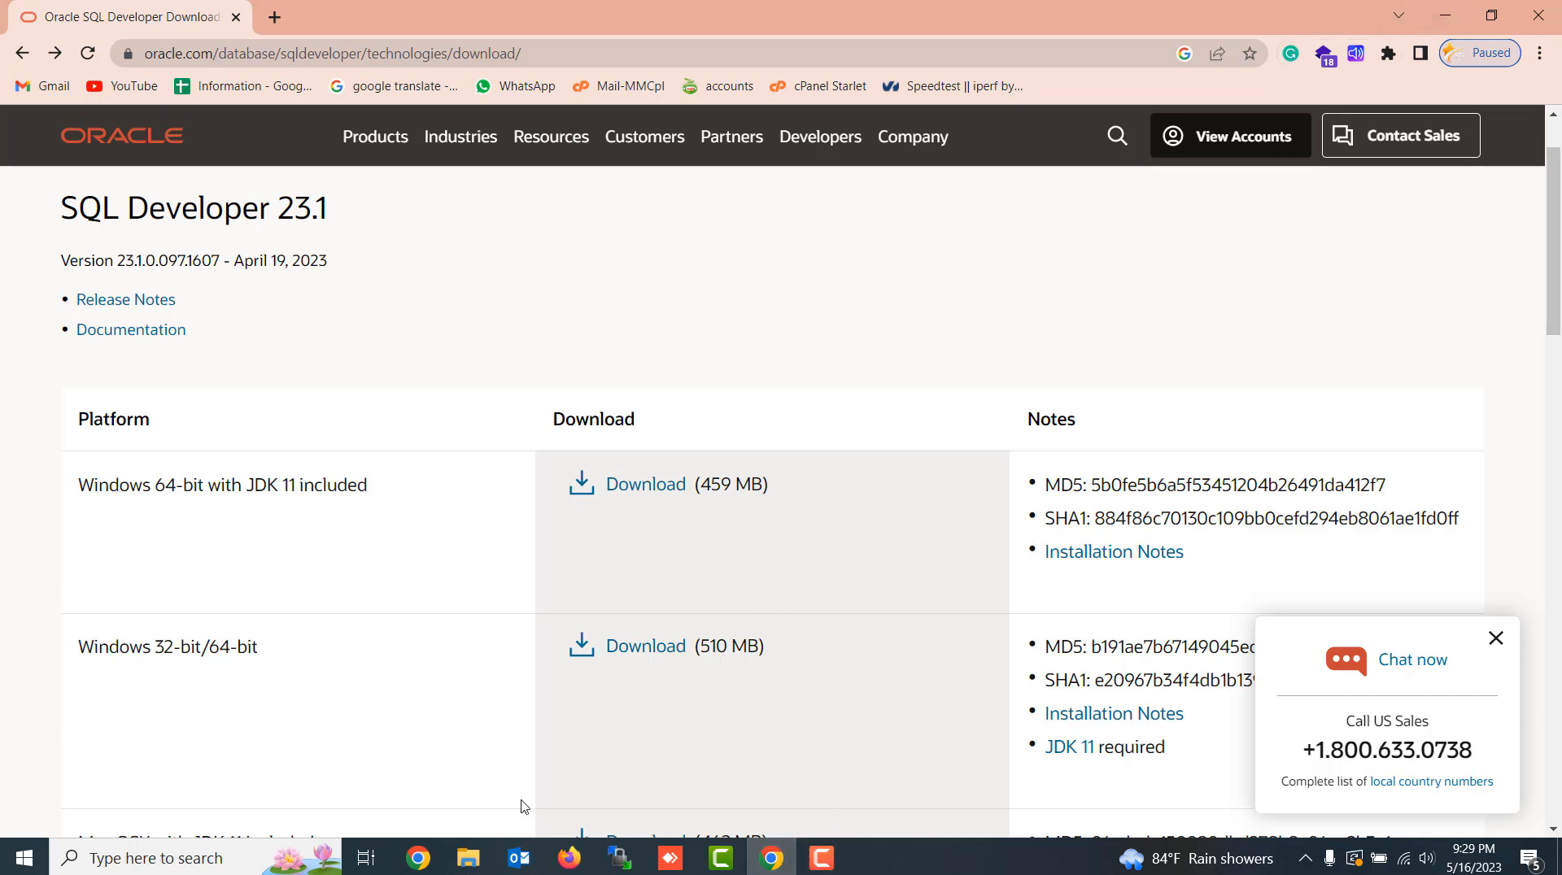
Switch to the SOFTWARE folder in File Explorer and view the extraction options for sqldeveloper-21.4.1.349.1822-x64.zip
left_click(468, 858)
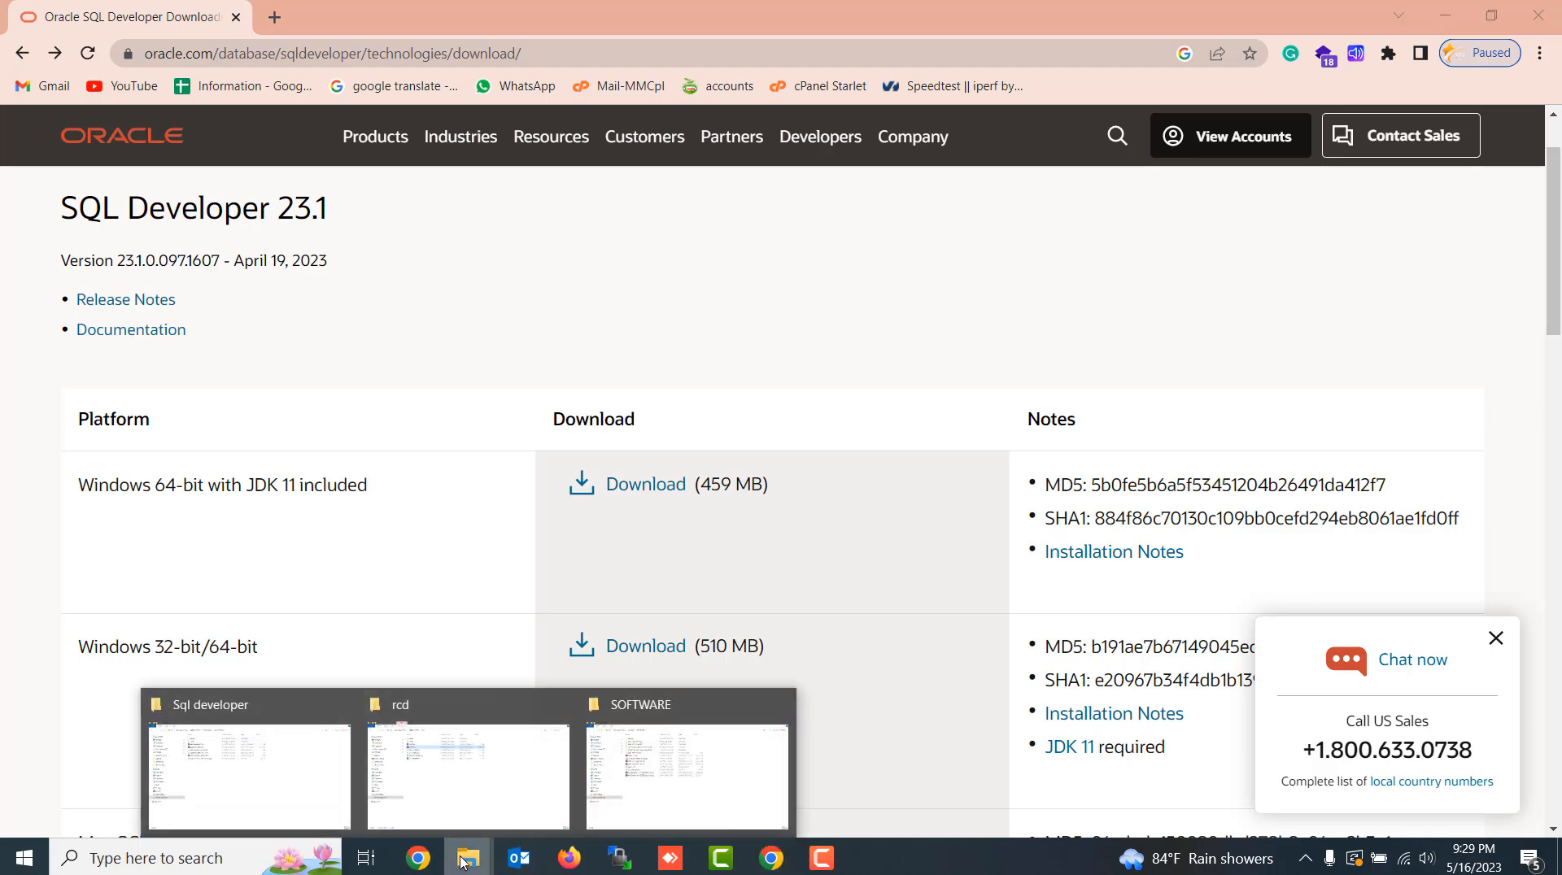
left_click(659, 754)
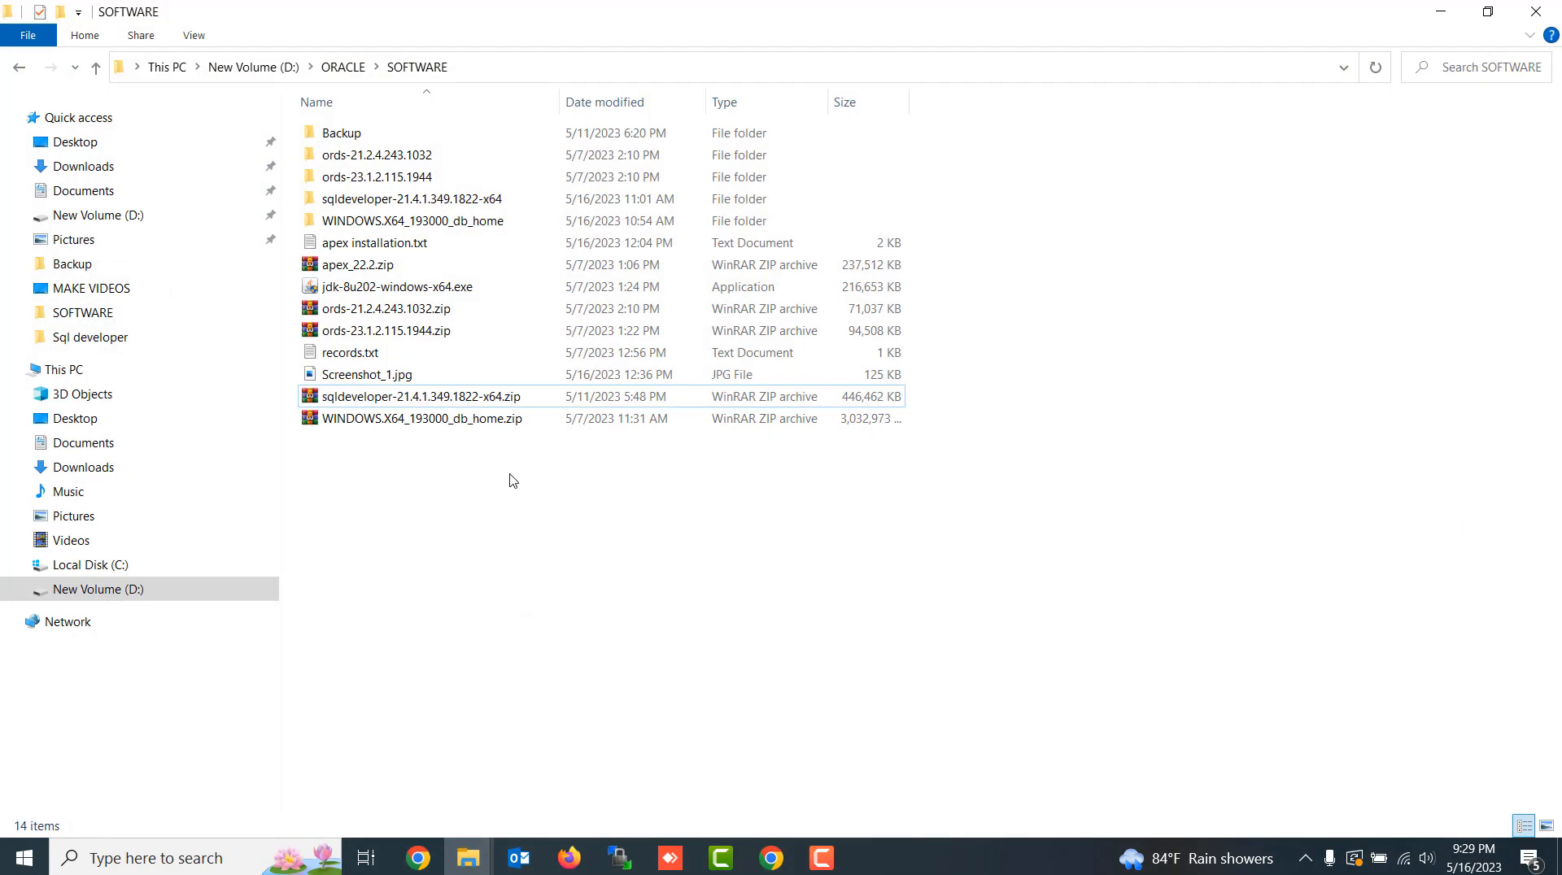
left_click(392, 402)
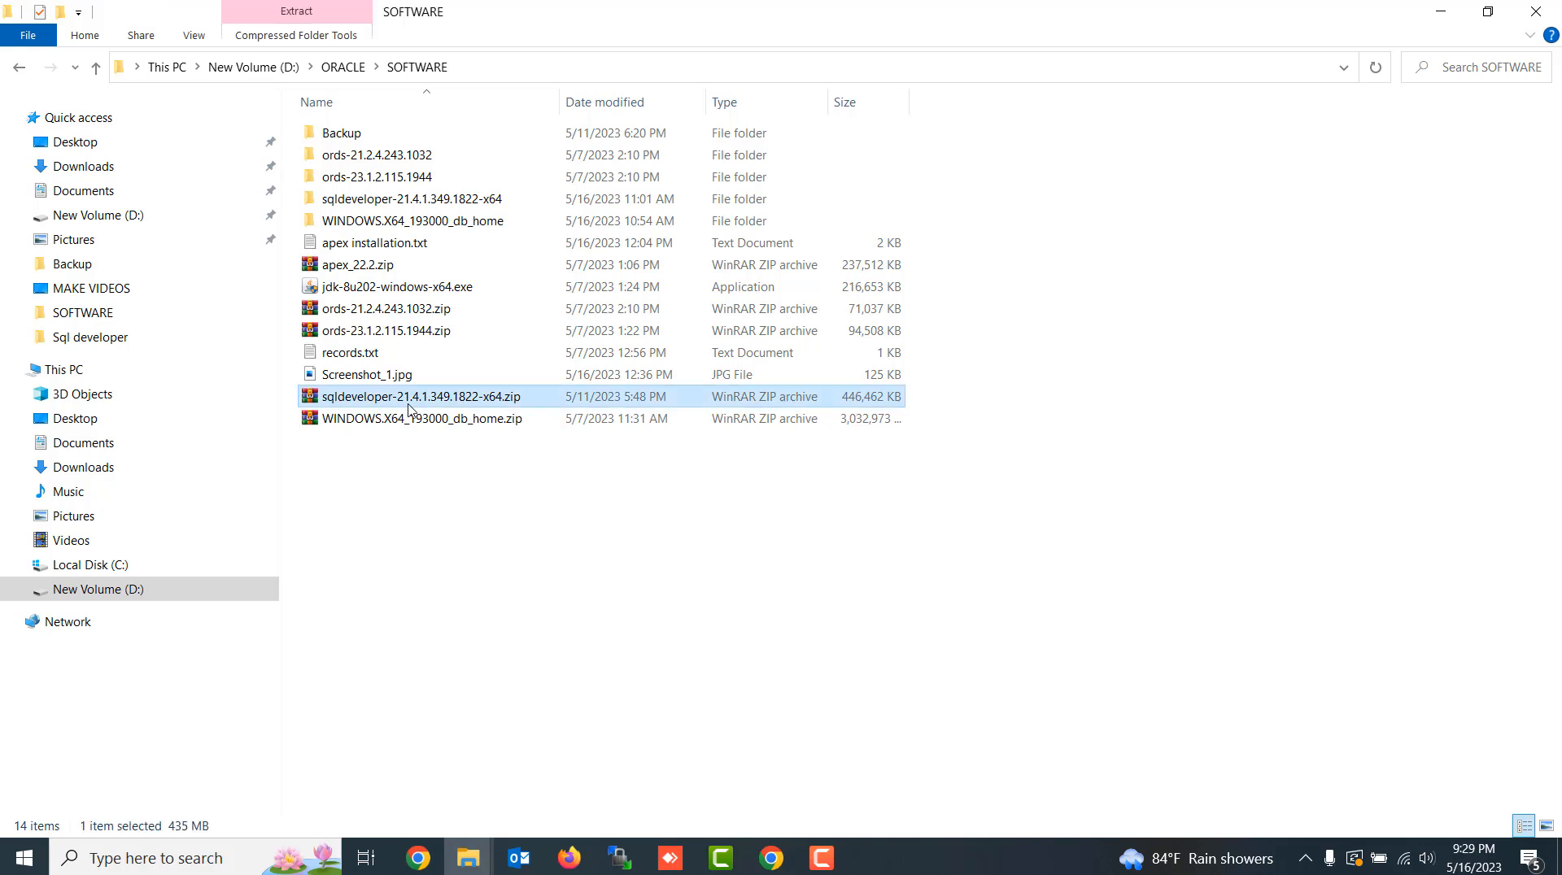
right_click(458, 399)
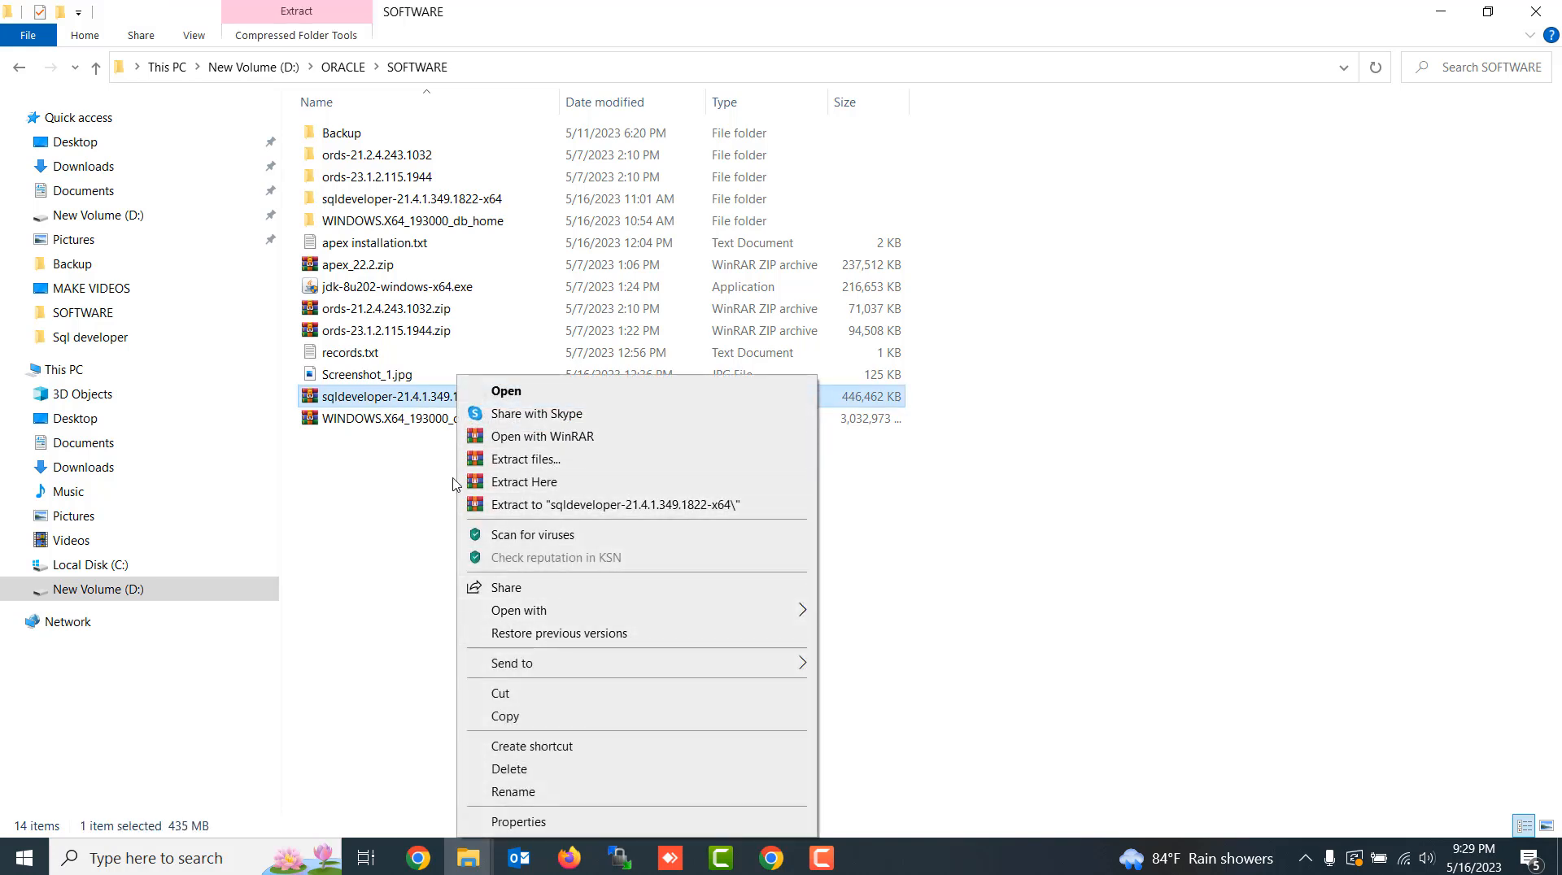
left_click(409, 512)
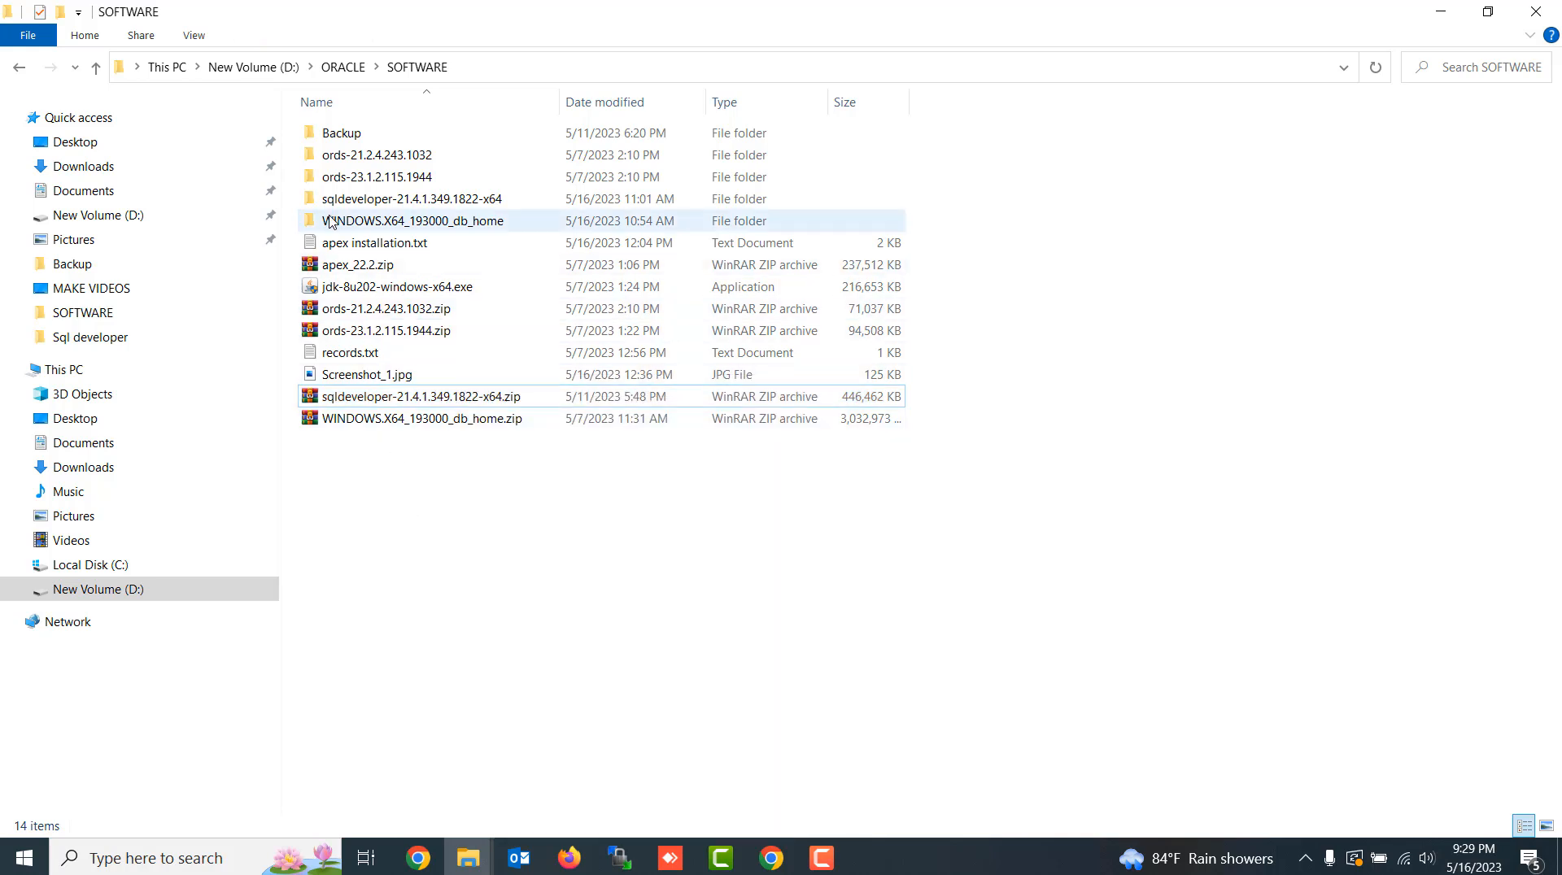
Launch sqldeveloper.exe from the sqldeveloper folder inside the extracted sqldeveloper-21.4.1.349.1822-x64 folder
double_click(421, 205)
double_click(363, 137)
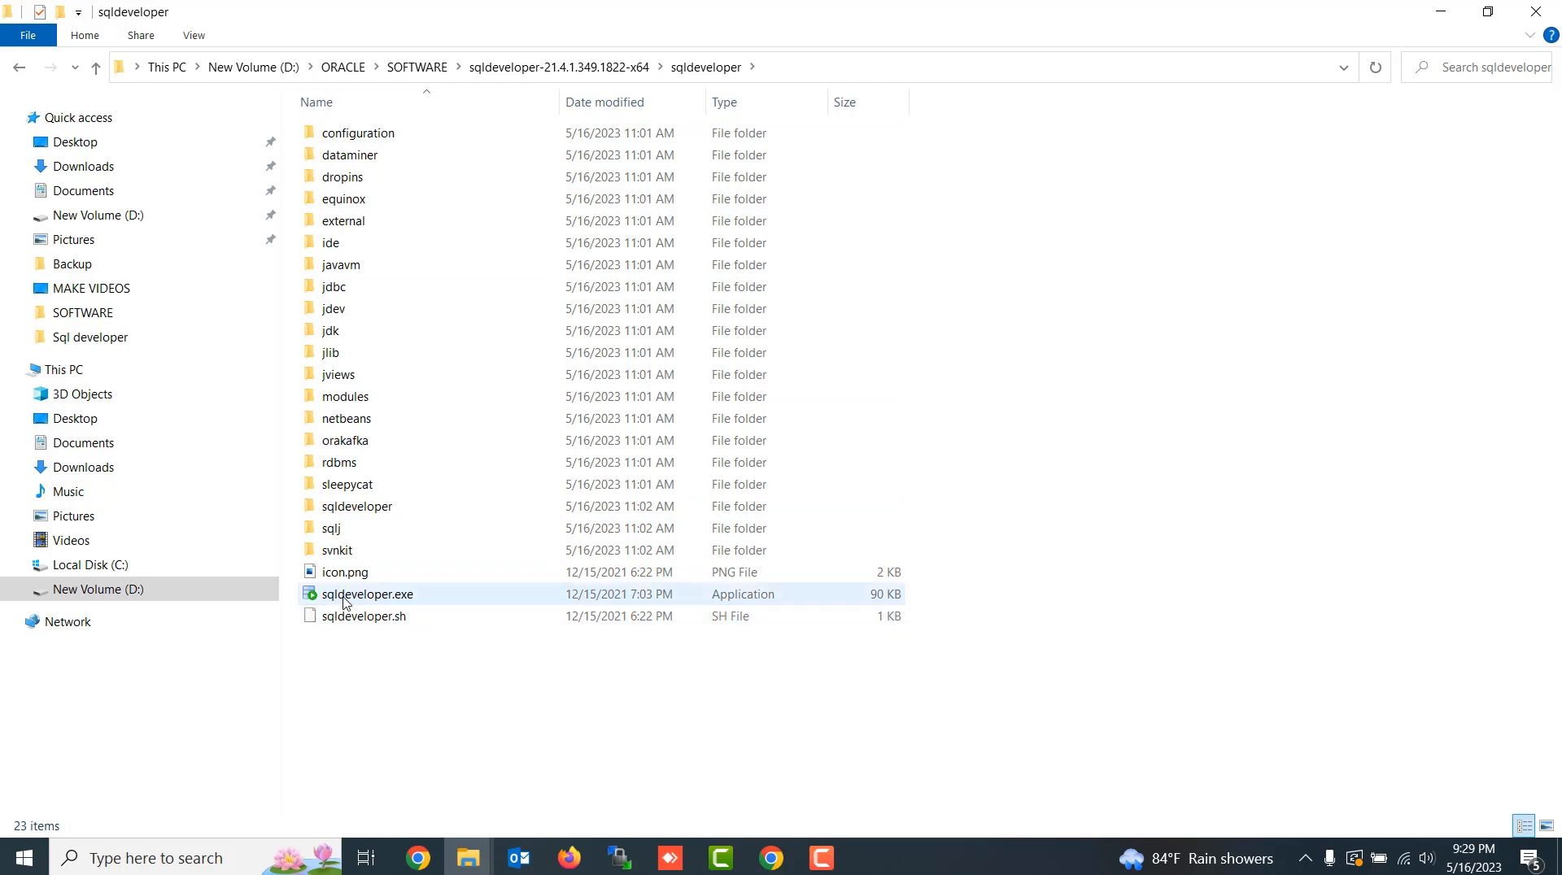
double_click(396, 600)
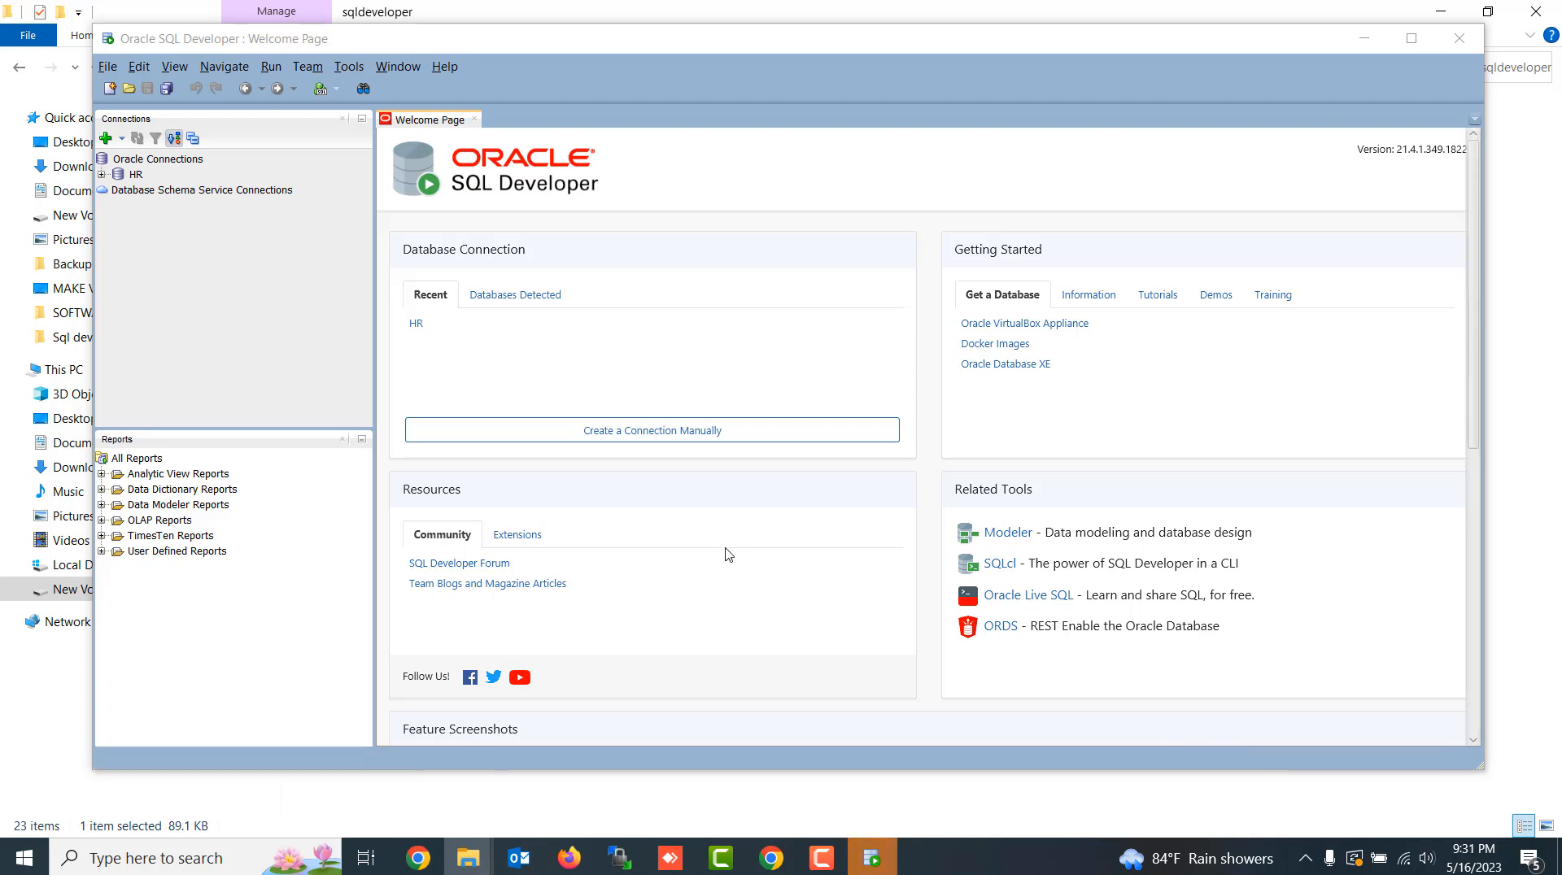
Create a new Database Connection item from the New Gallery
left_click(107, 66)
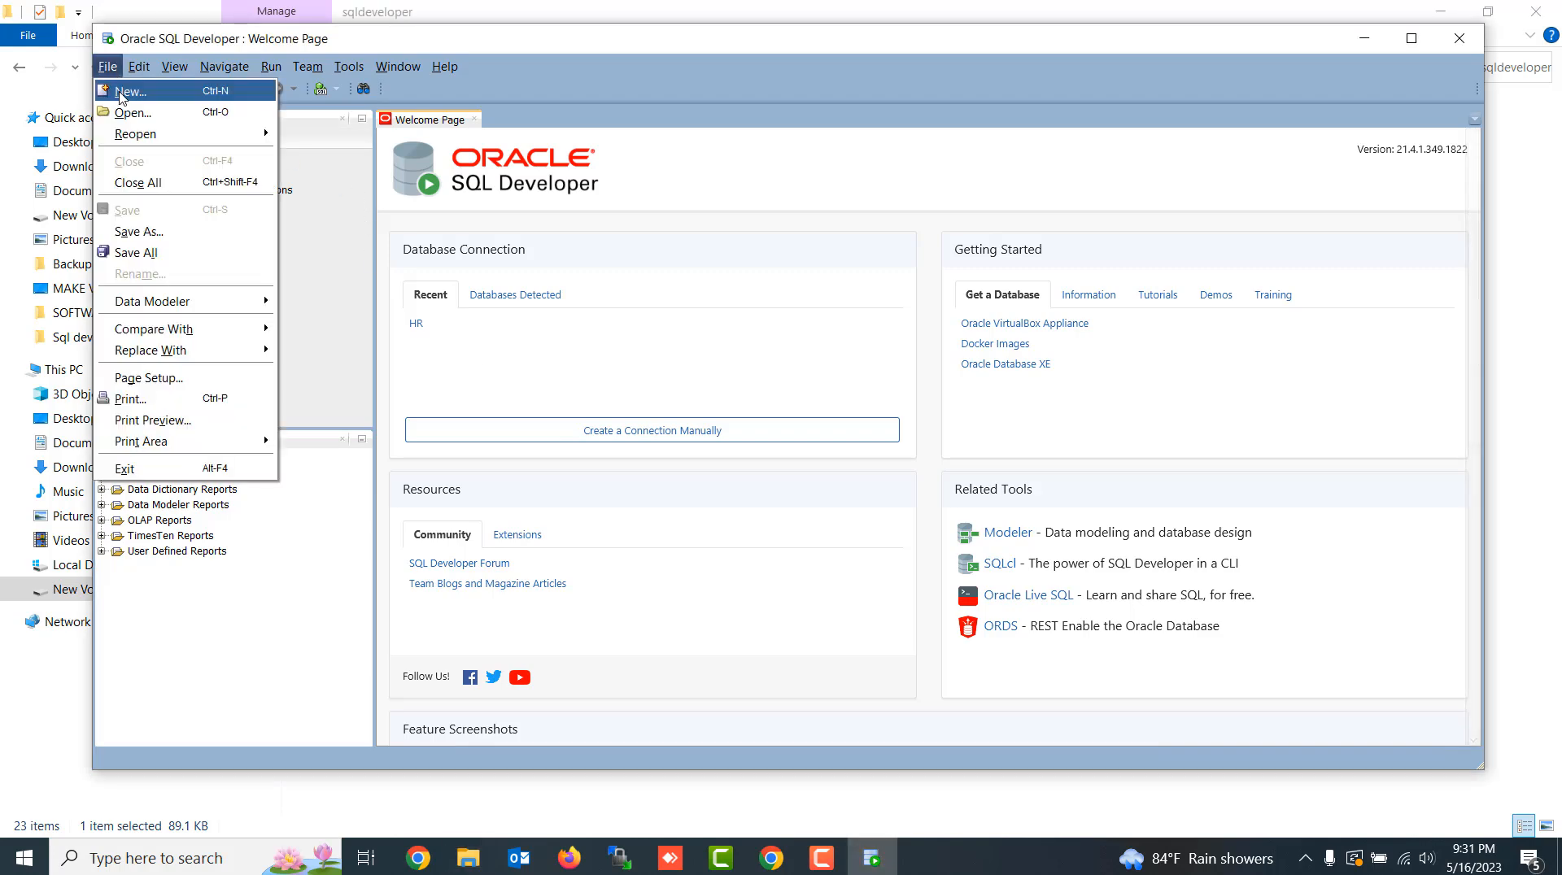
left_click(118, 91)
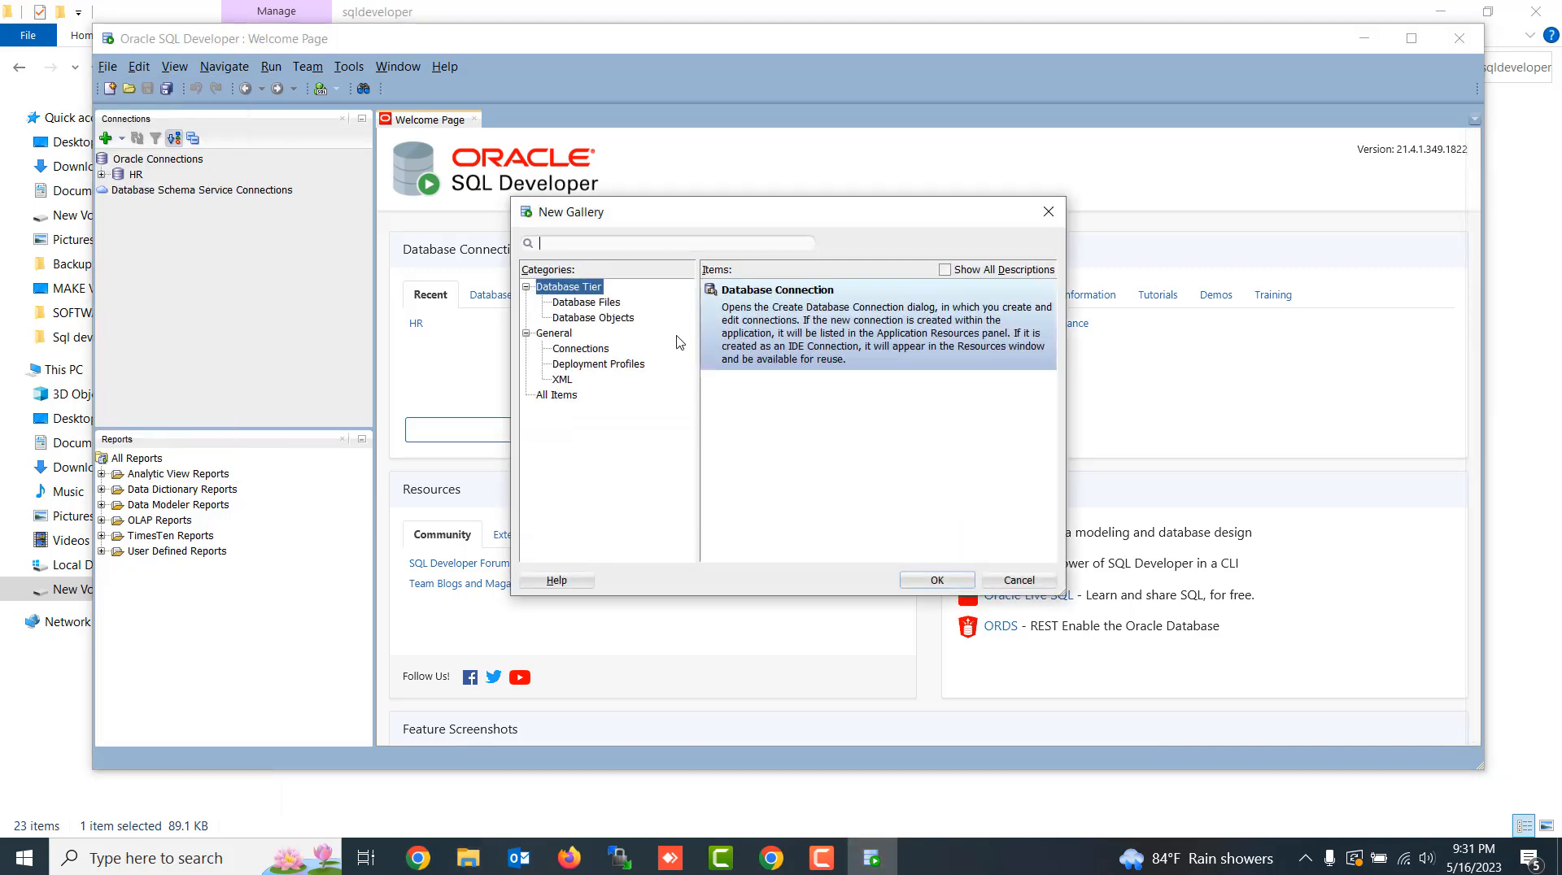
left_click(957, 580)
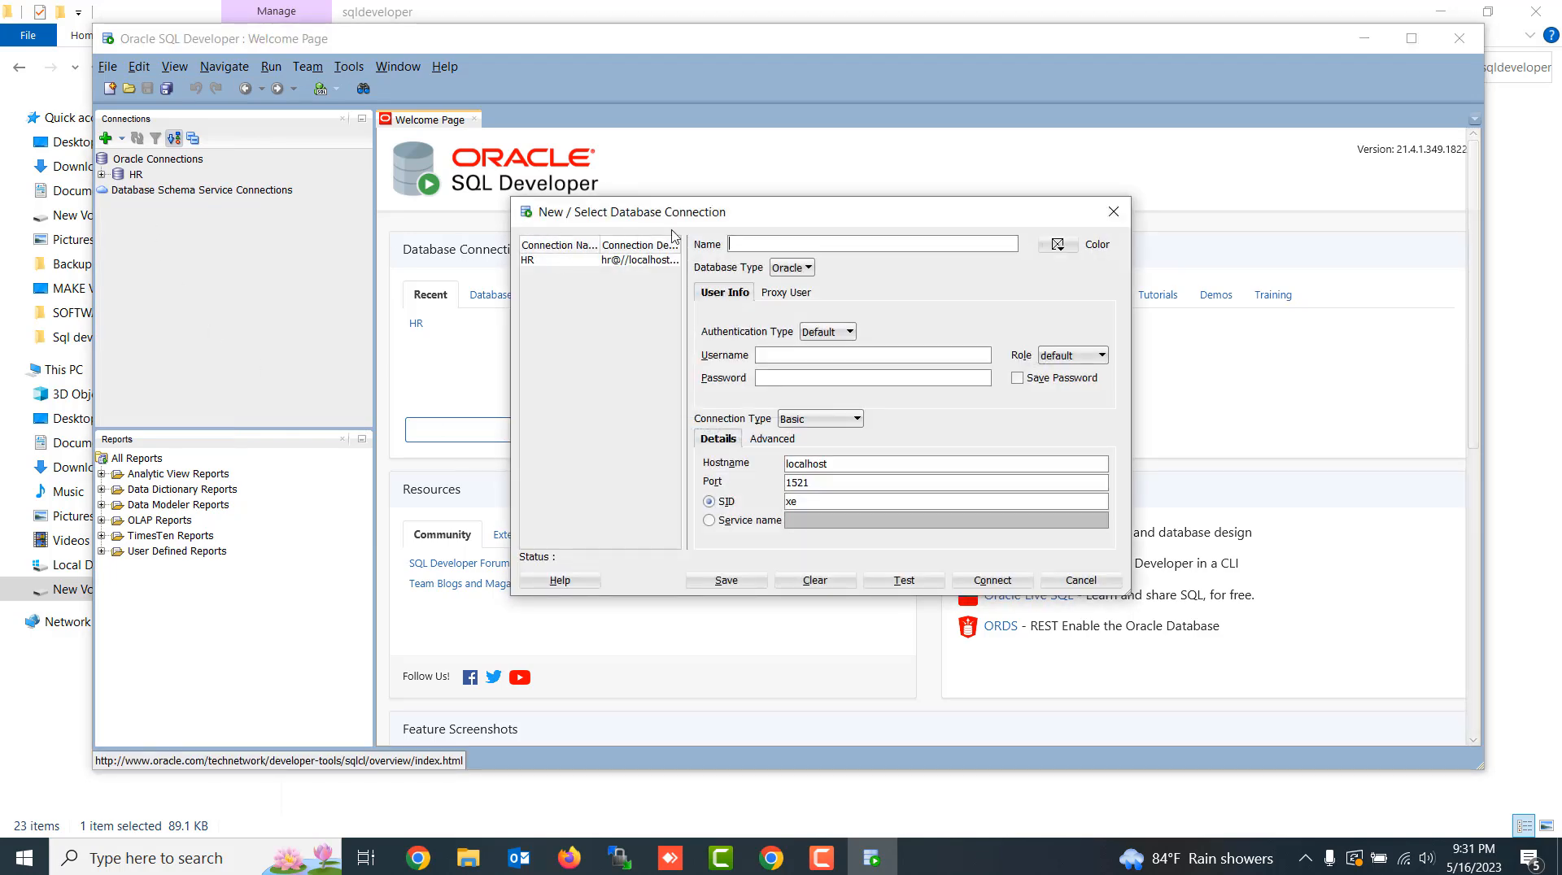
Try to set up and test a connection named admin with username hr, the account password and SID mydb
left_click(746, 245)
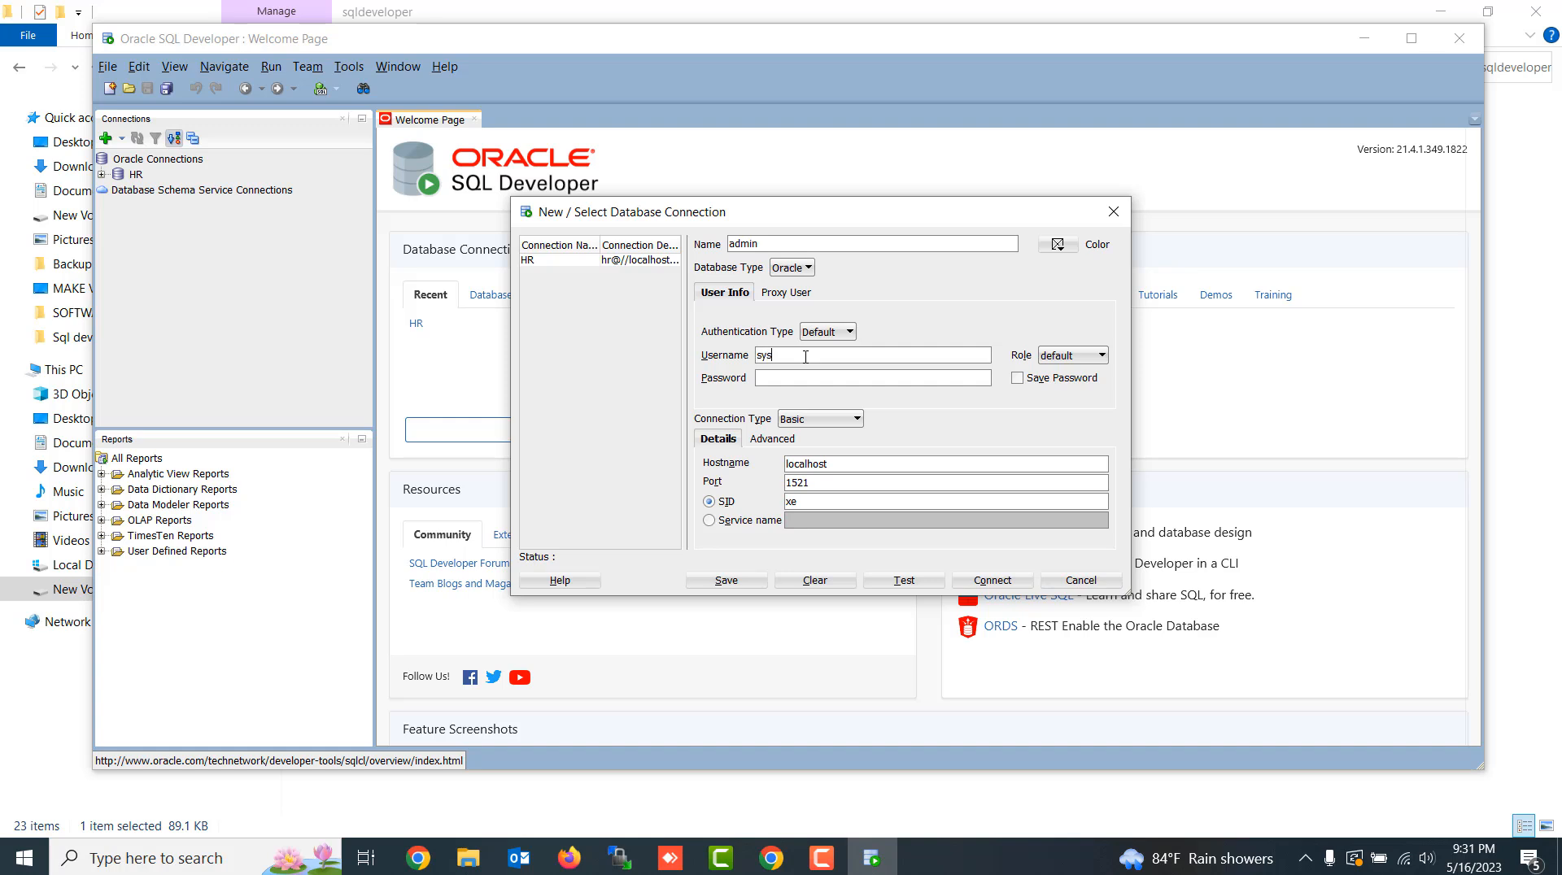
left_click(806, 356)
type("hr")
double_click(838, 467)
double_click(850, 485)
double_click(800, 503)
type("mydb")
left_click(925, 586)
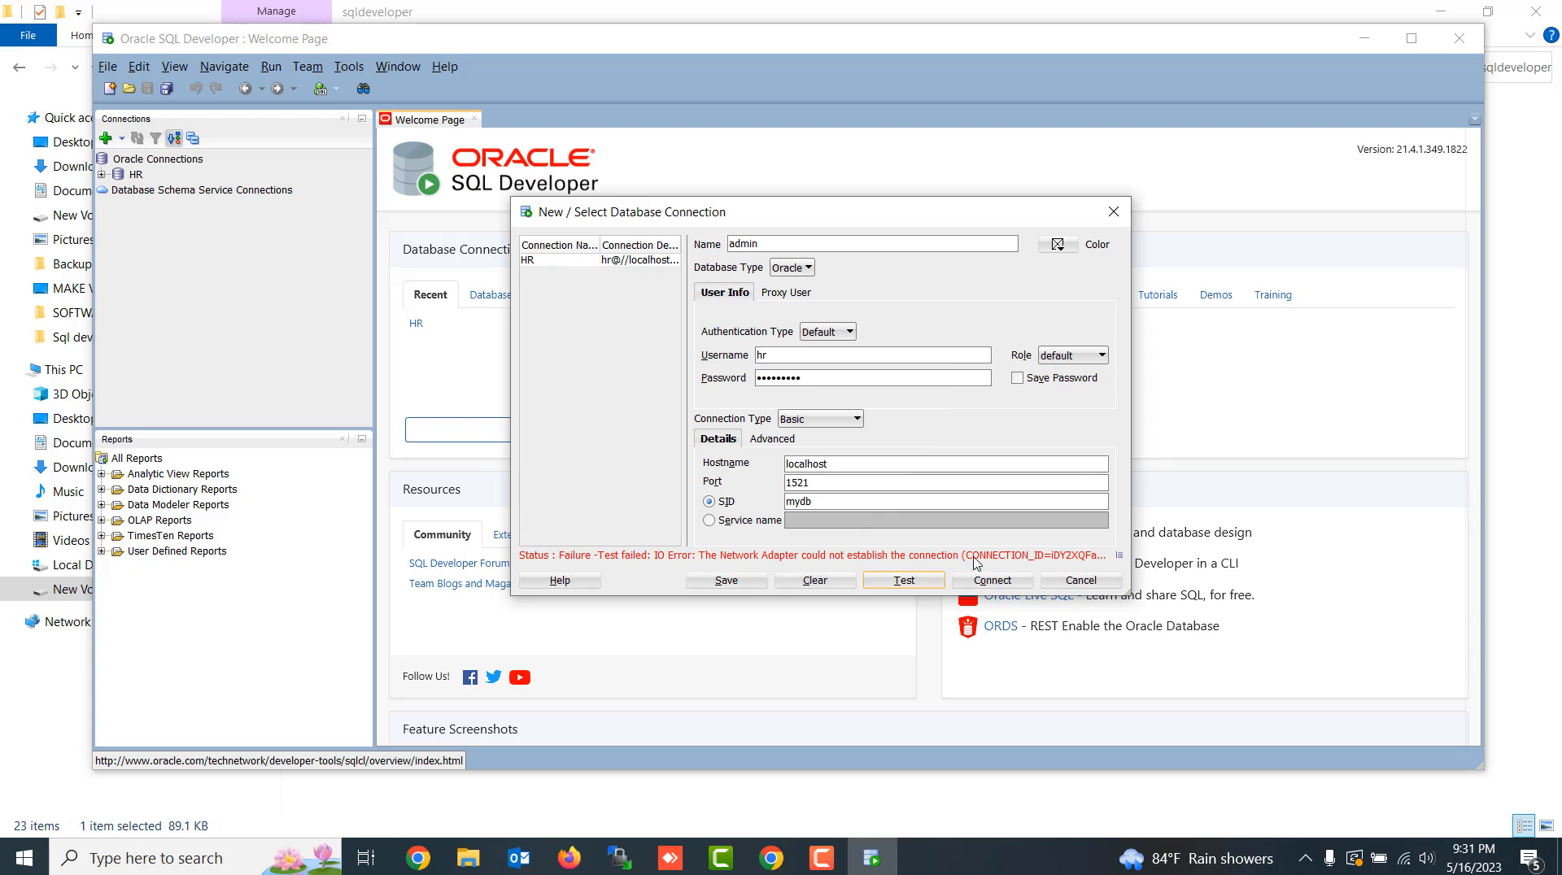
left_click_drag(831, 380, 518, 370)
Open SQL Plus and try to log in as sys and as "sys as sysdba" with the account password
left_click(205, 854)
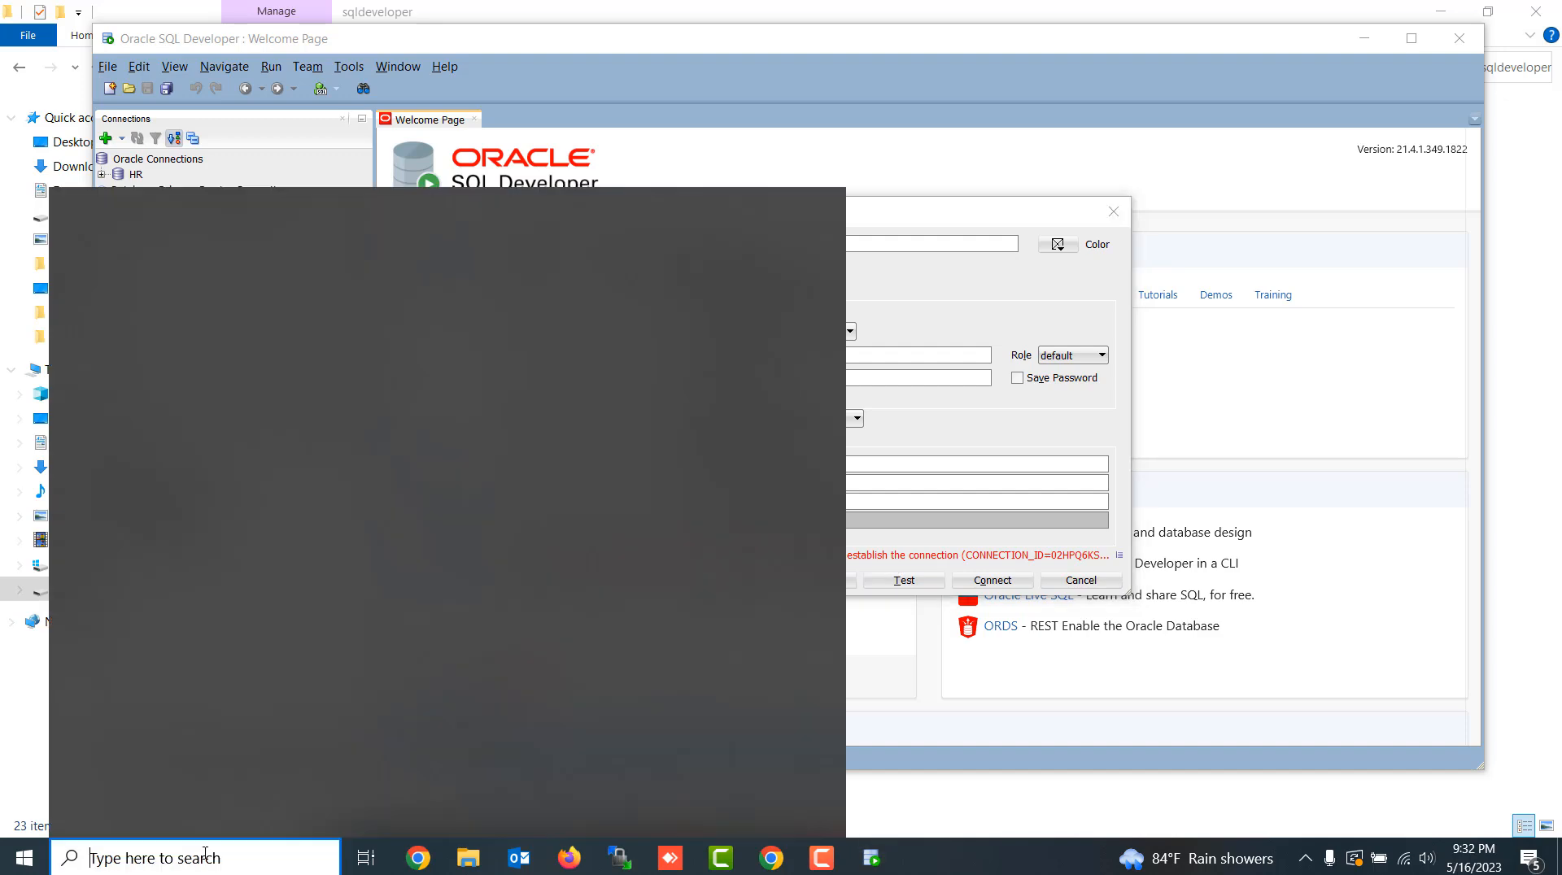
type("sqlp")
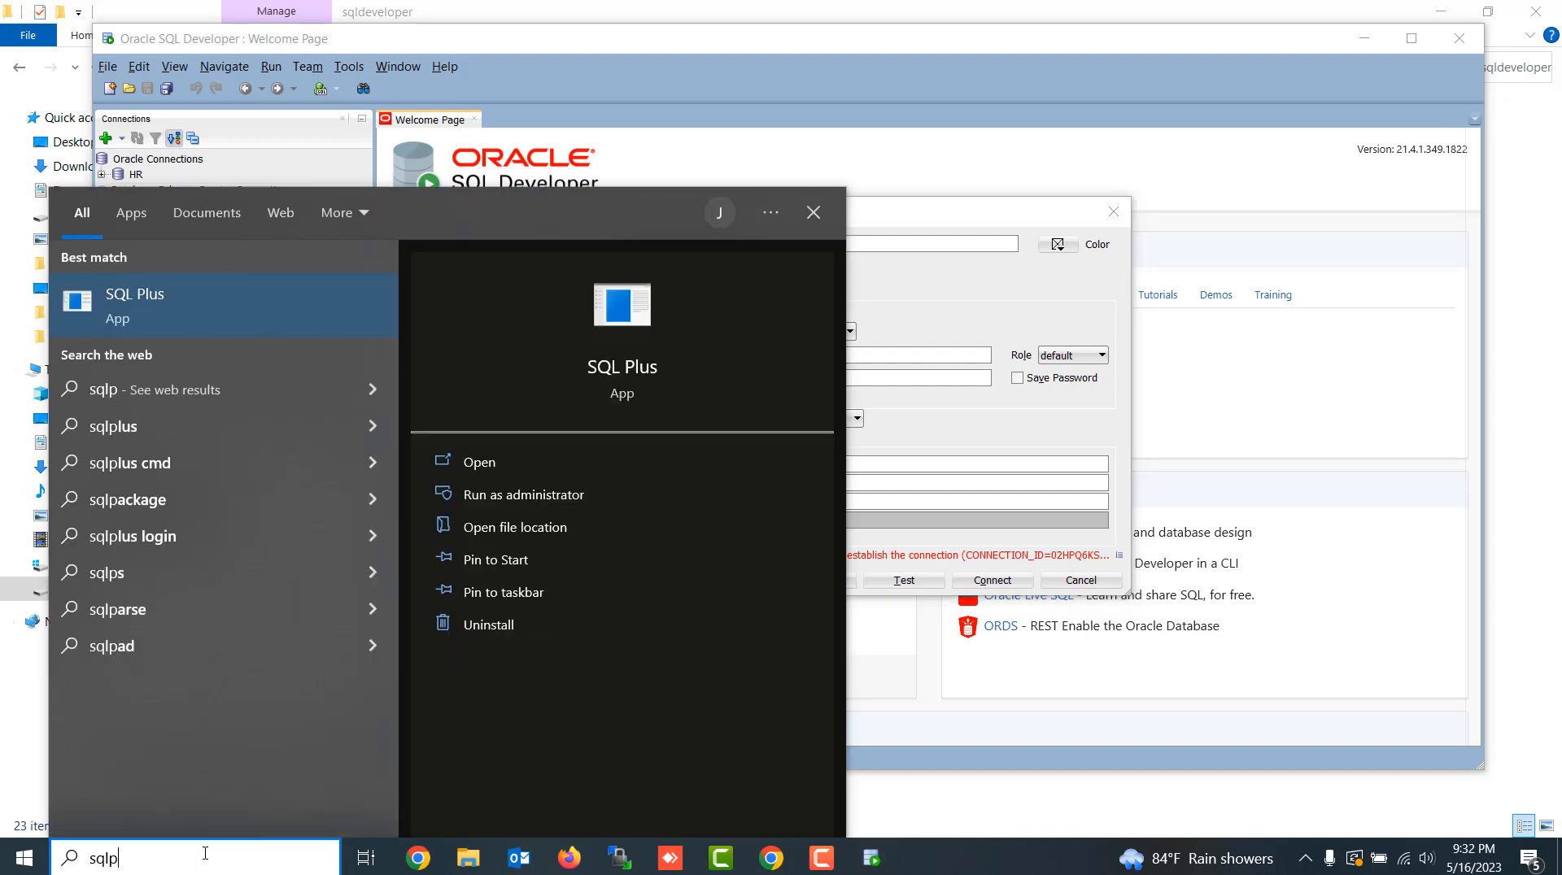
key("Return")
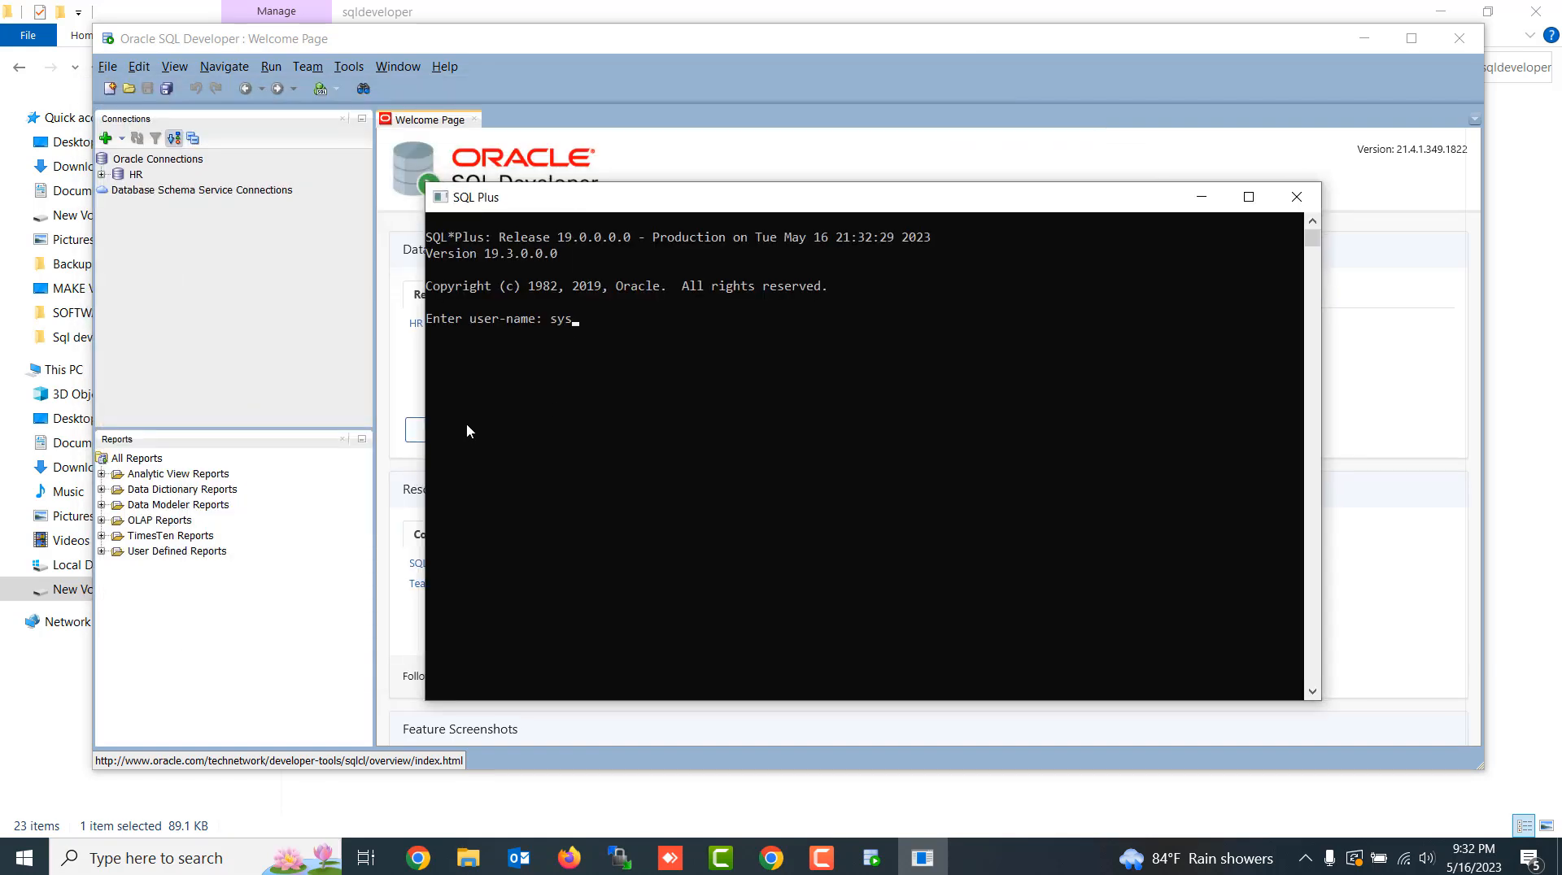
key("Return")
key("Return")
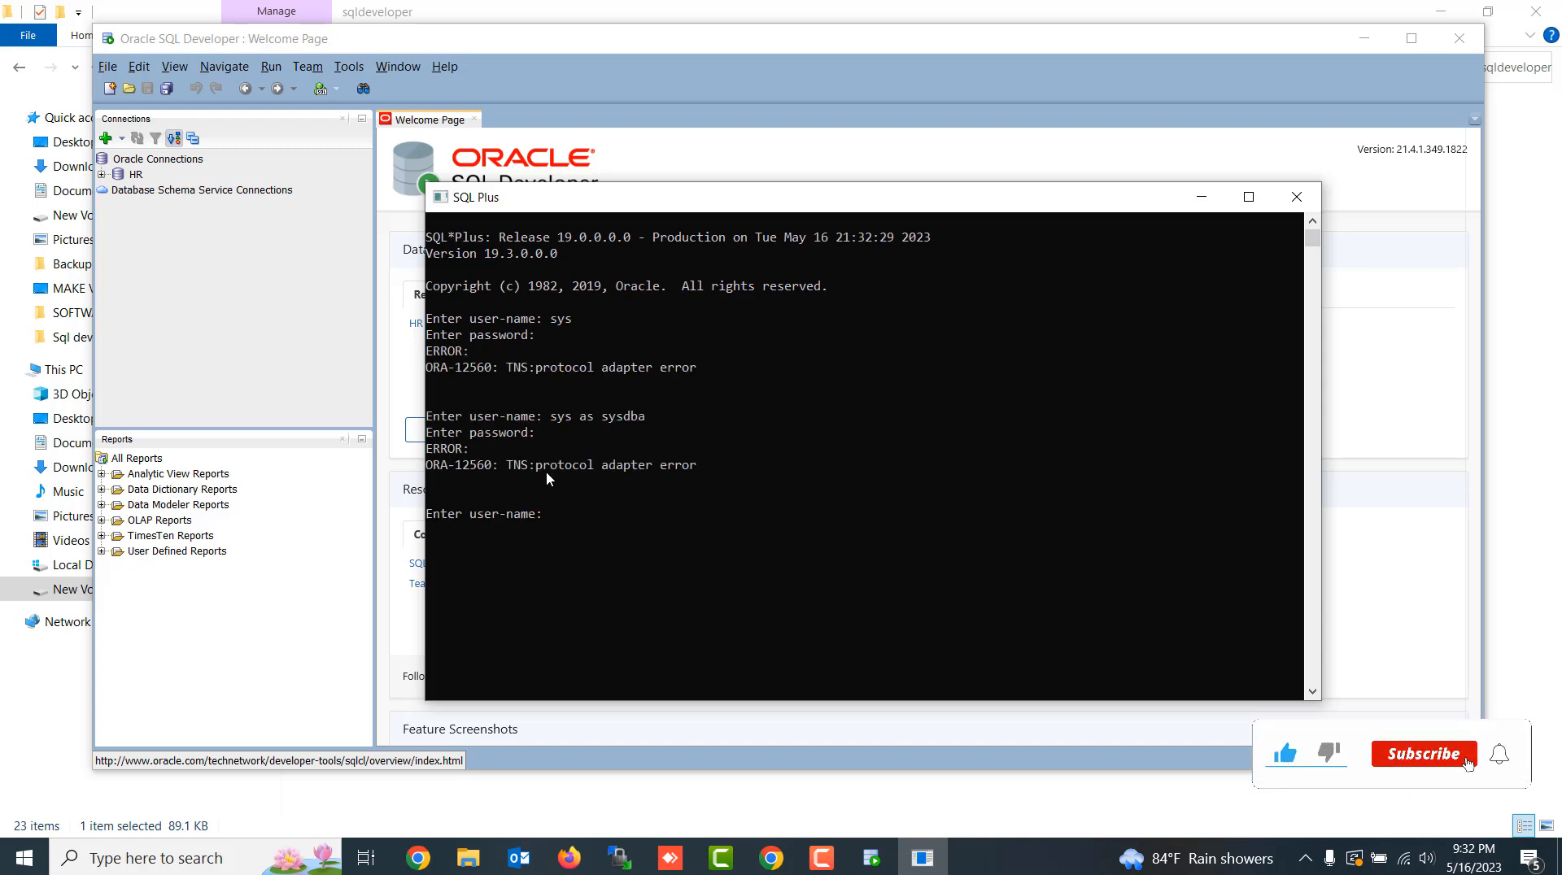
left_click_drag(558, 466, 711, 470)
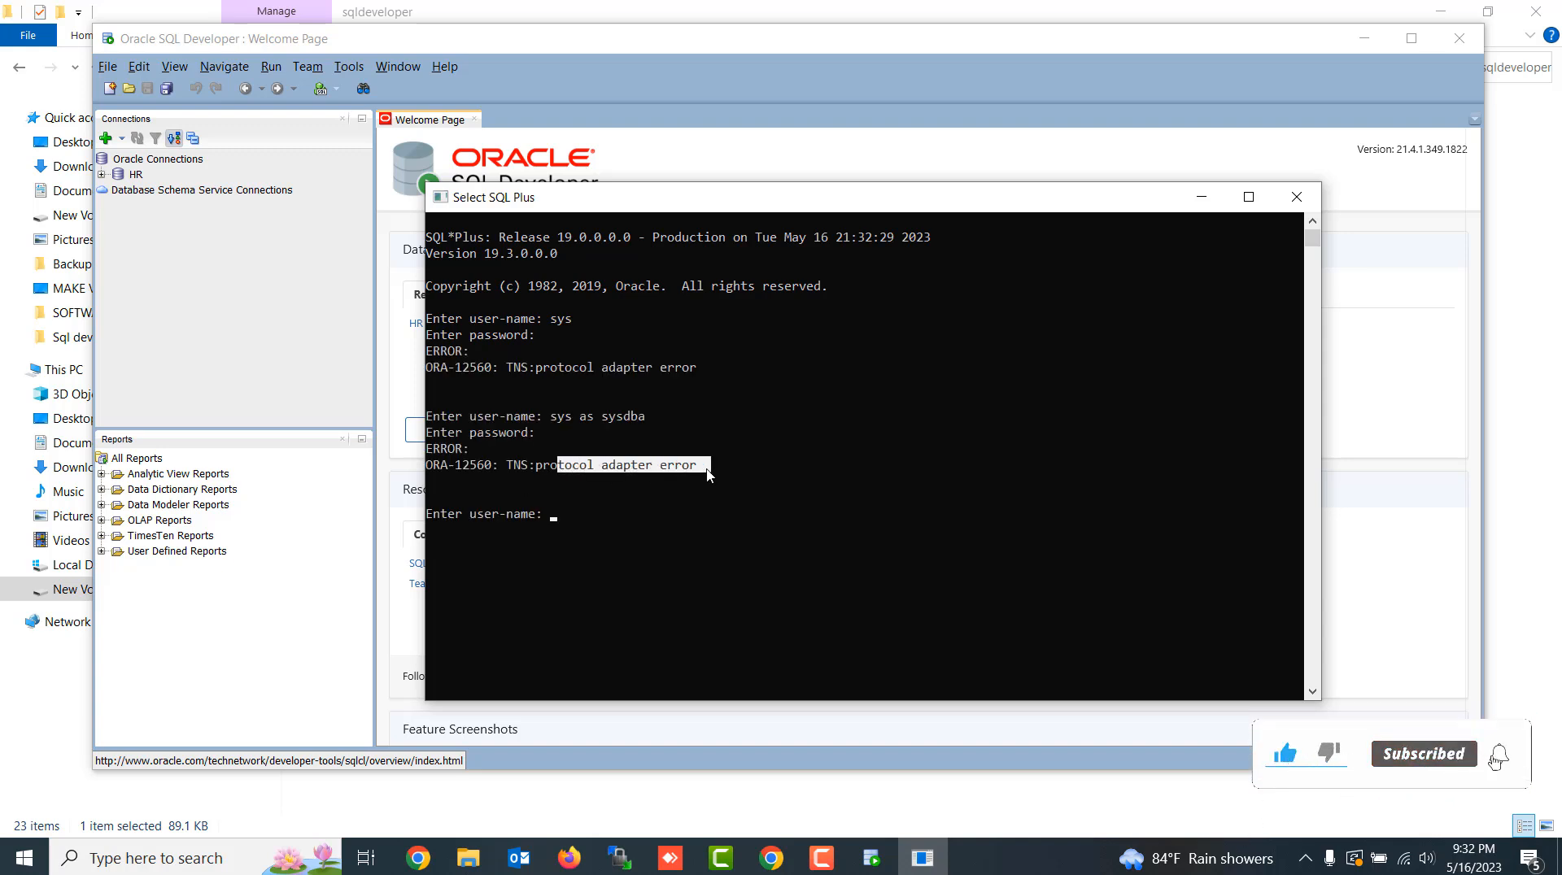
Open the Windows Services console, maximize it, and jump to the Oracle services in the list
left_click(197, 864)
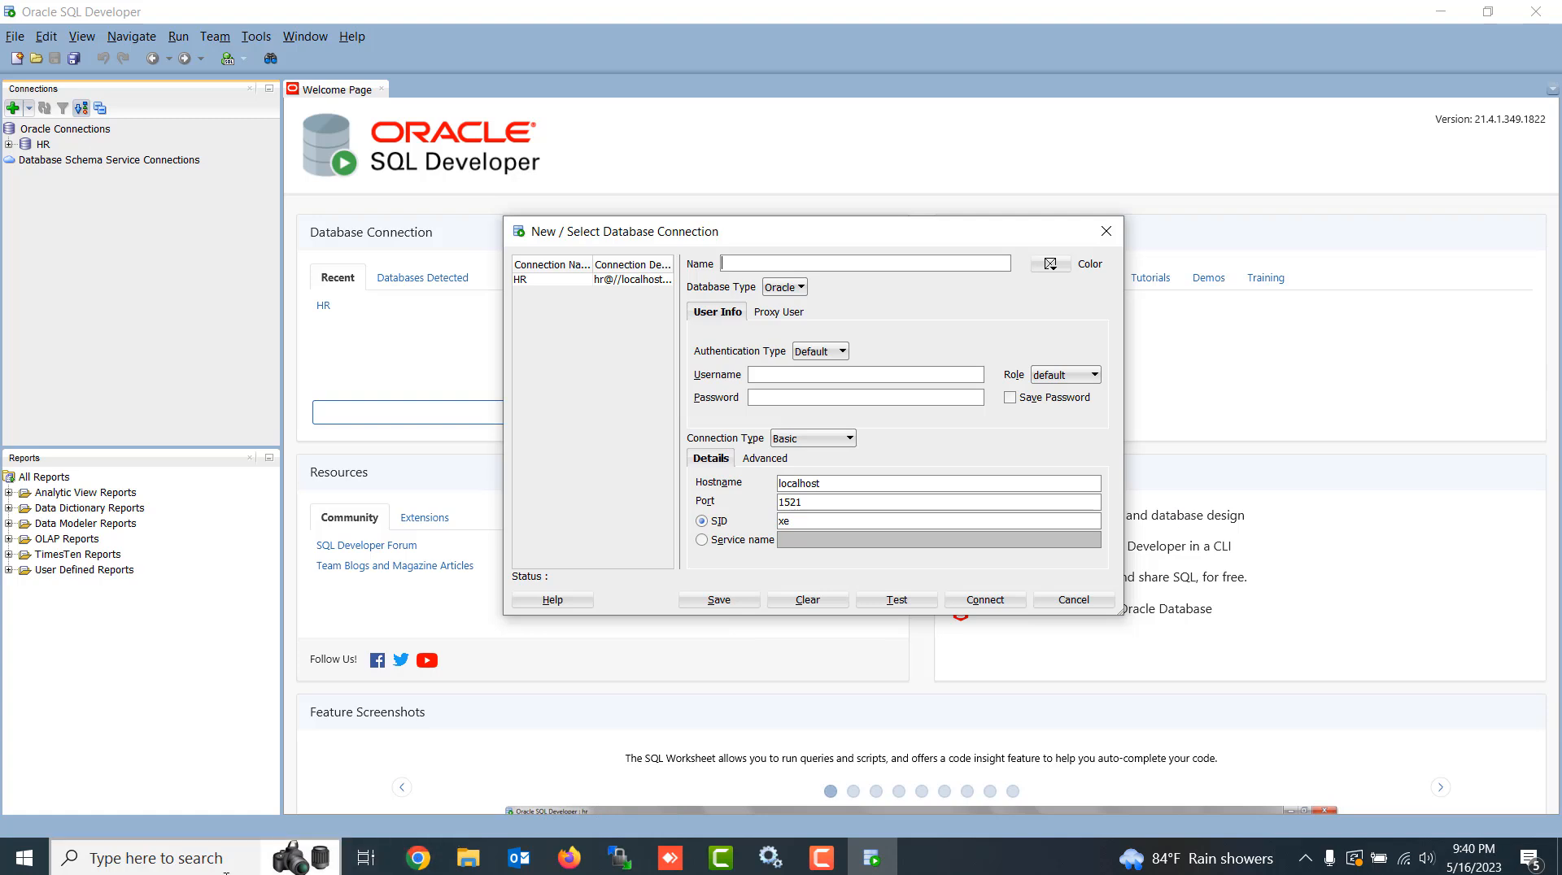
left_click(195, 858)
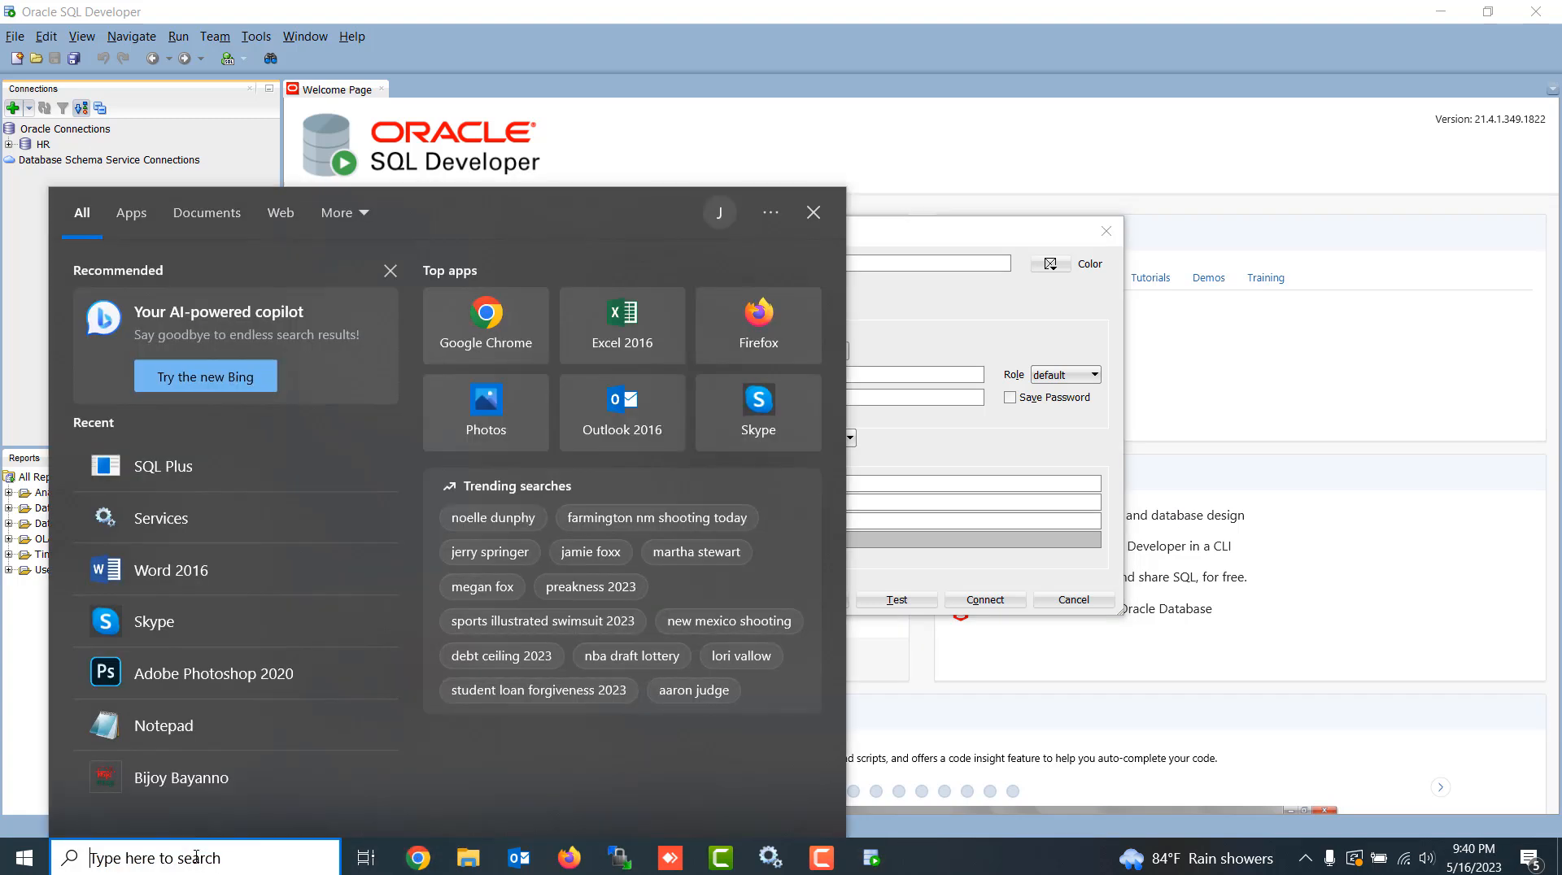
type("services")
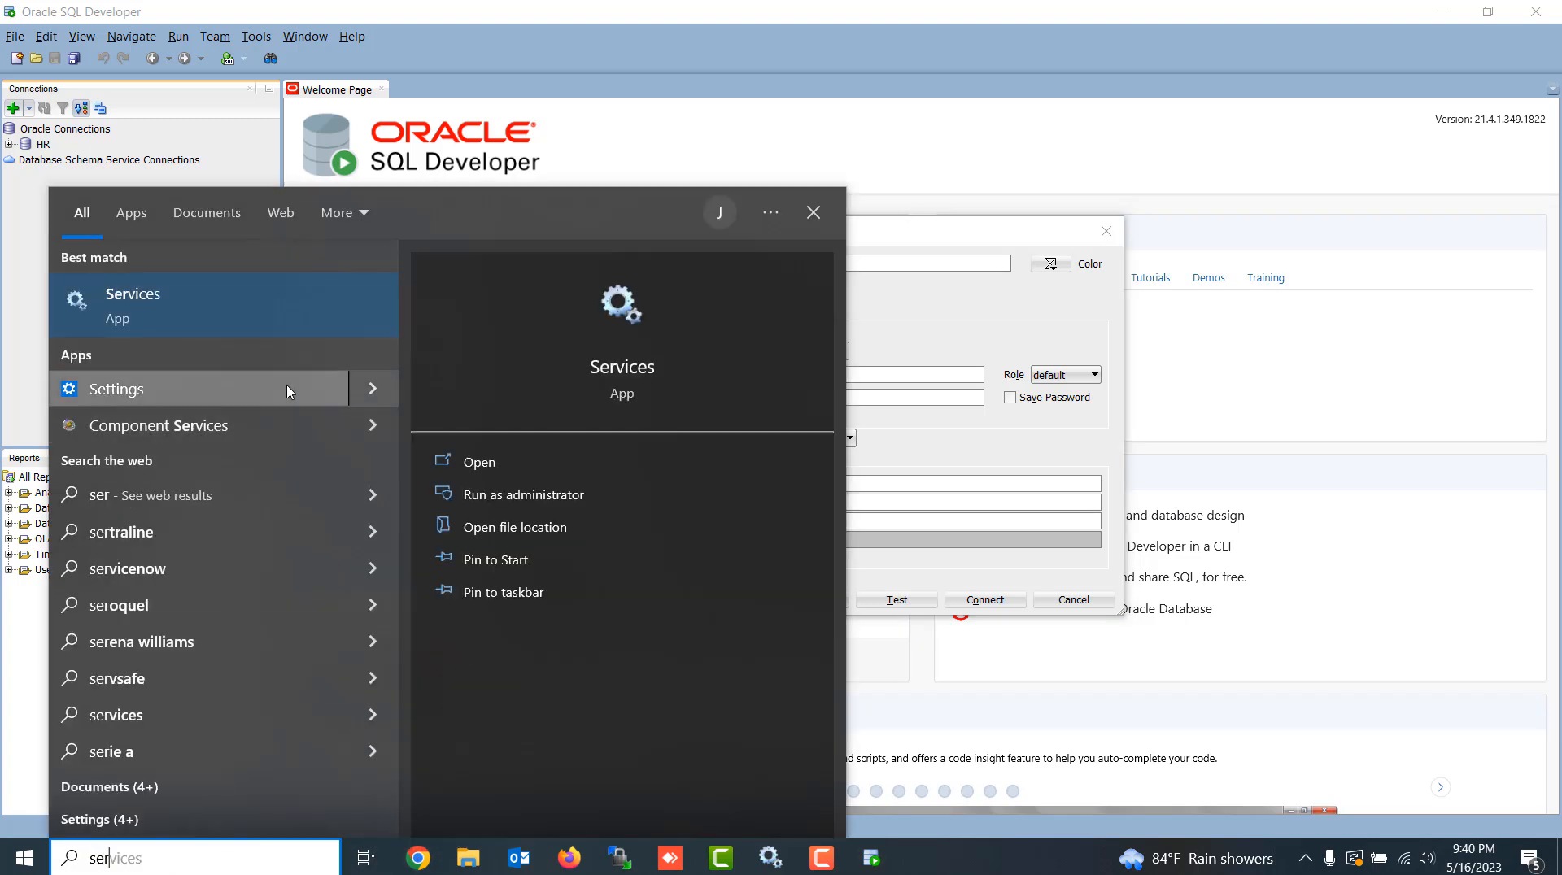
left_click(309, 309)
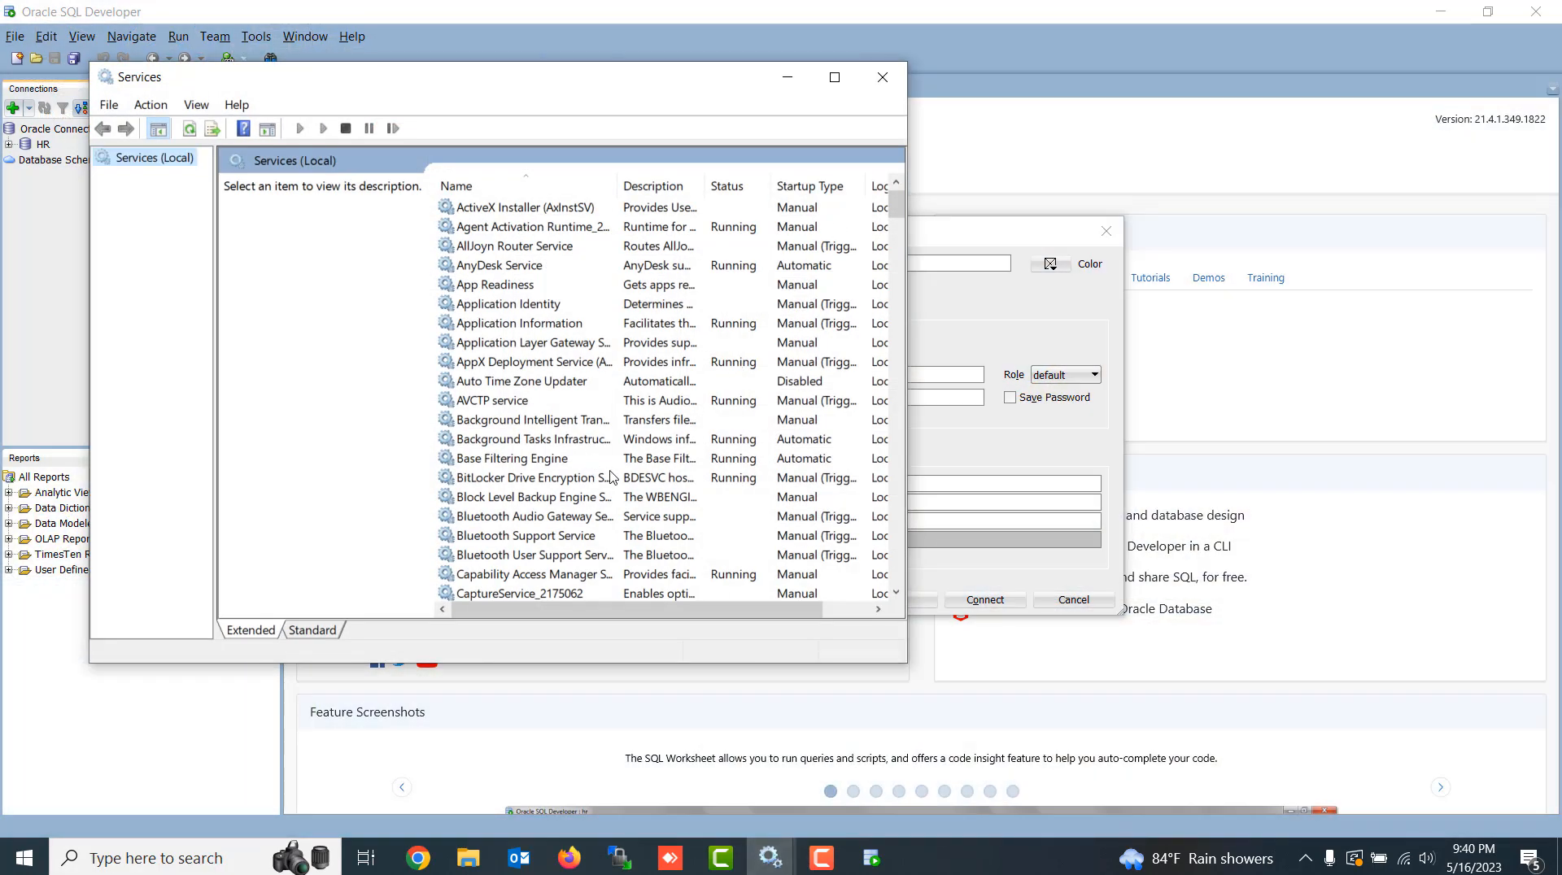
left_click(835, 78)
left_click(413, 567)
type("or")
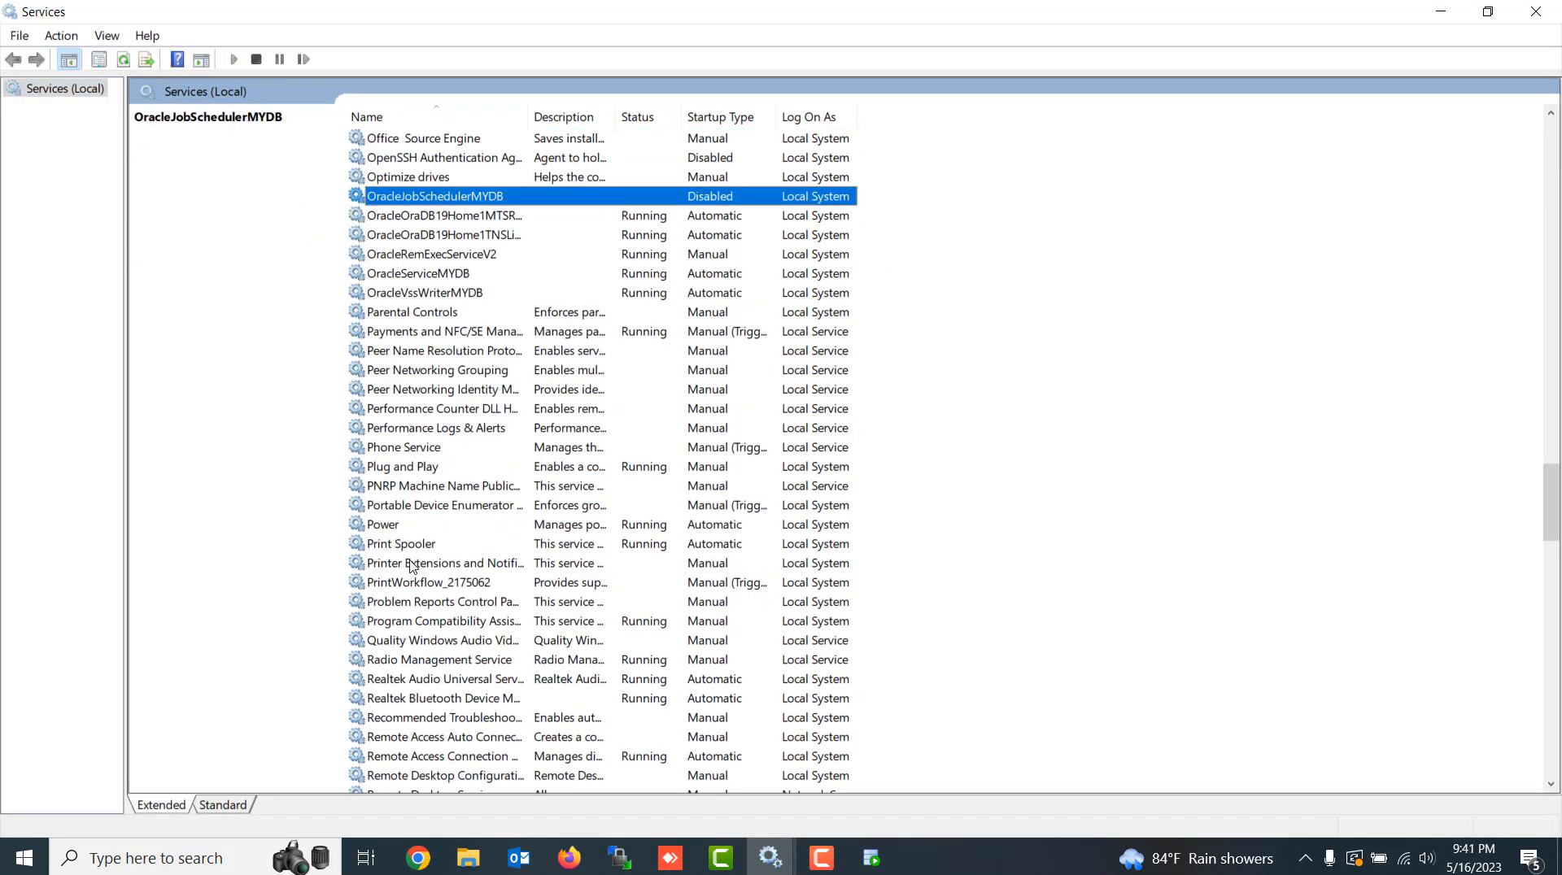
Check the status of the Oracle recovery, listener, RemExec, OracleServiceMYDB and OracleVssWriterMYDB services
left_click(484, 218)
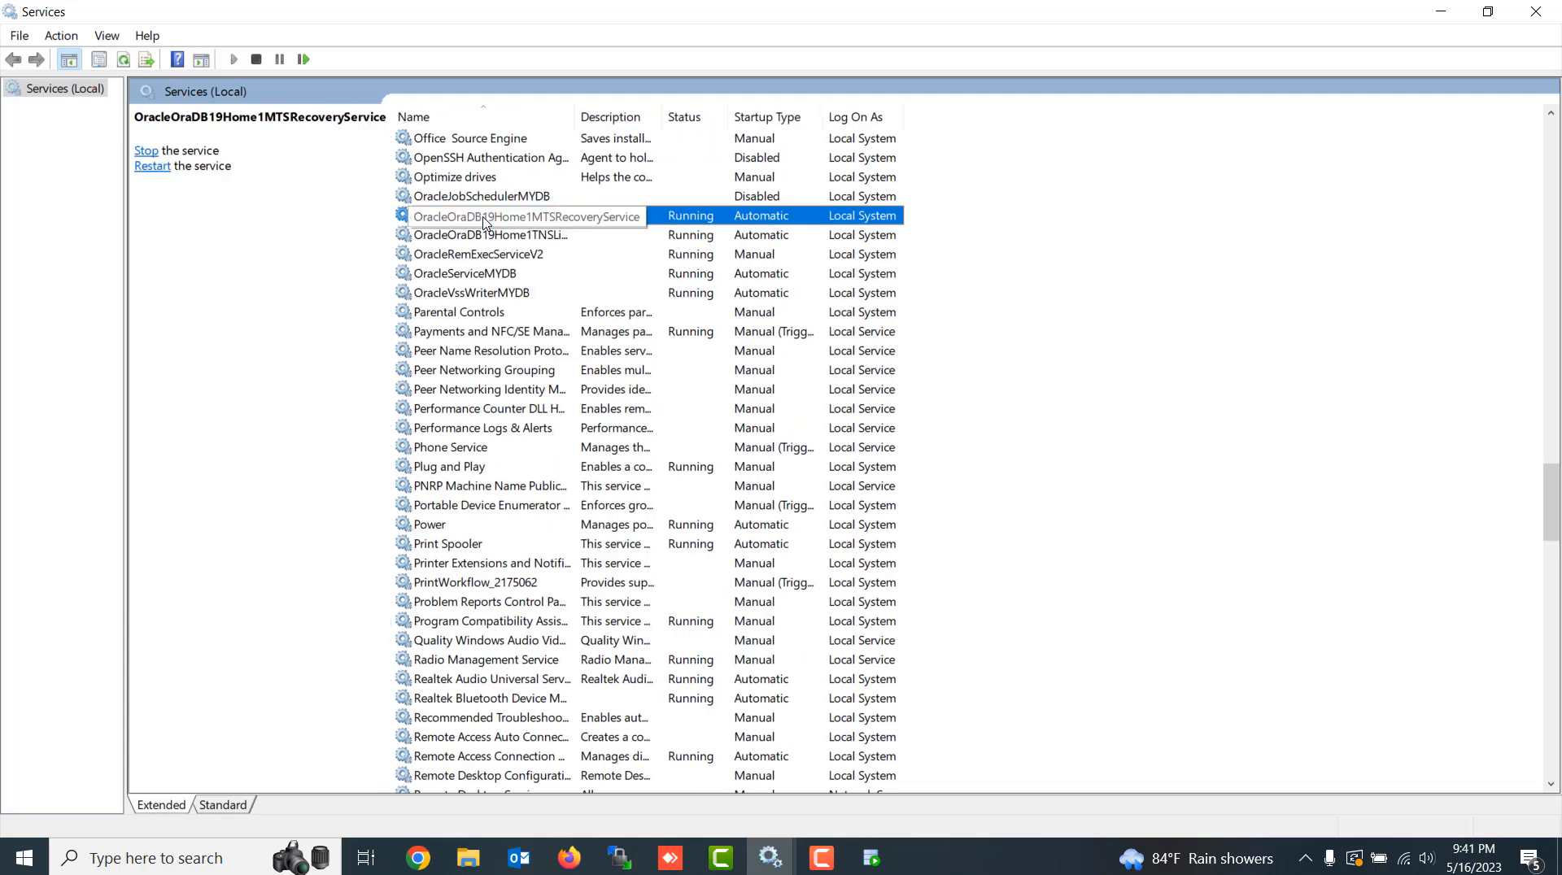
left_click(686, 235)
left_click(662, 256)
left_click(655, 275)
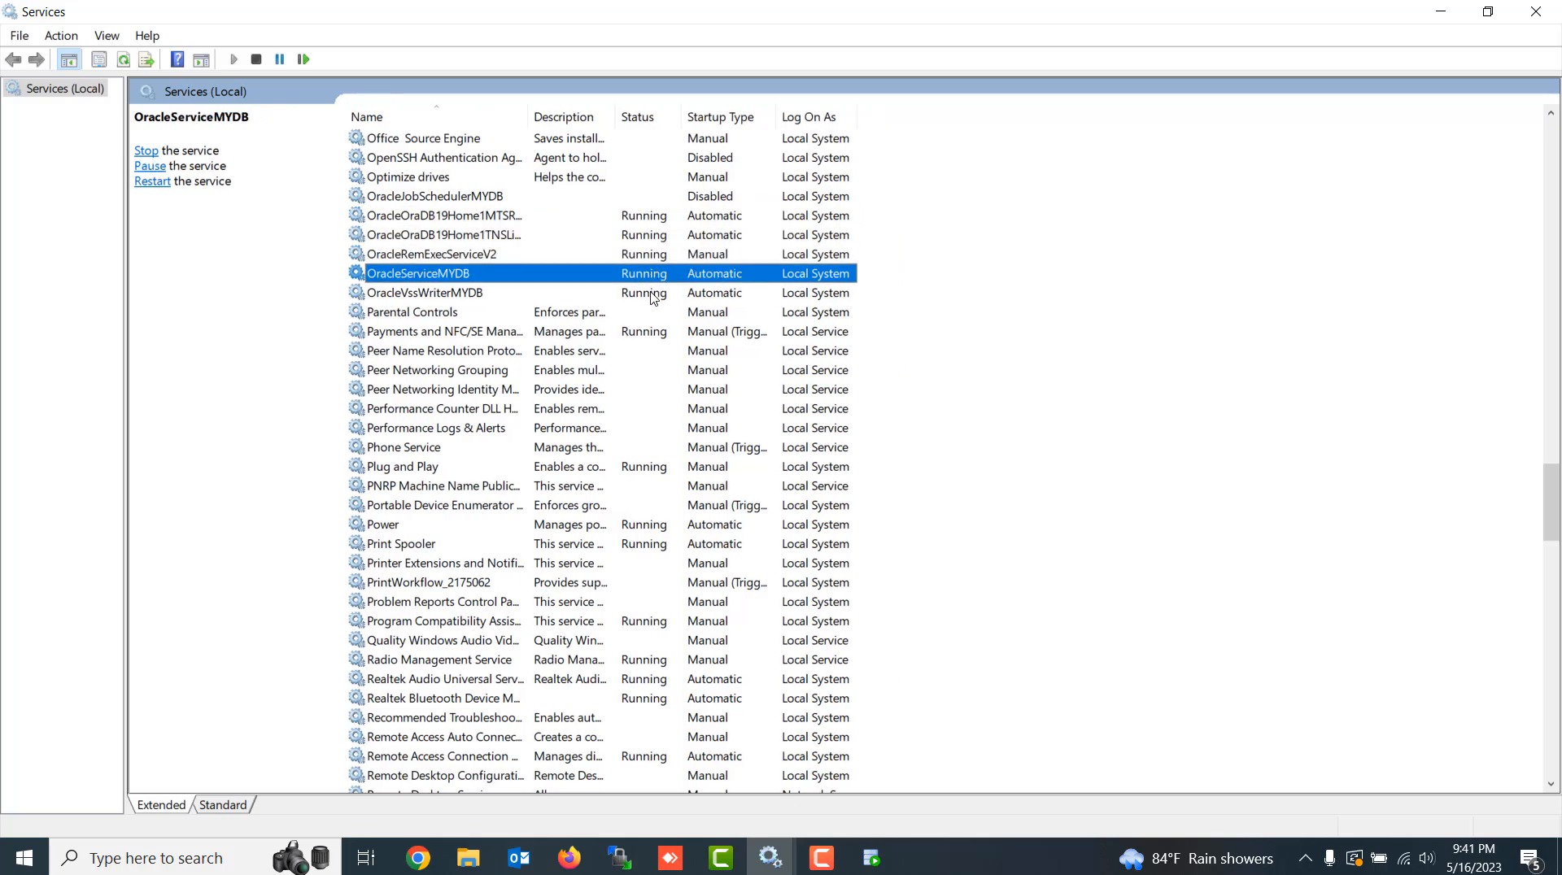
left_click(651, 298)
Switch to SQL Developer, fill in username hr and the account password for the admin connection, test it and connect
key("alt+Tab")
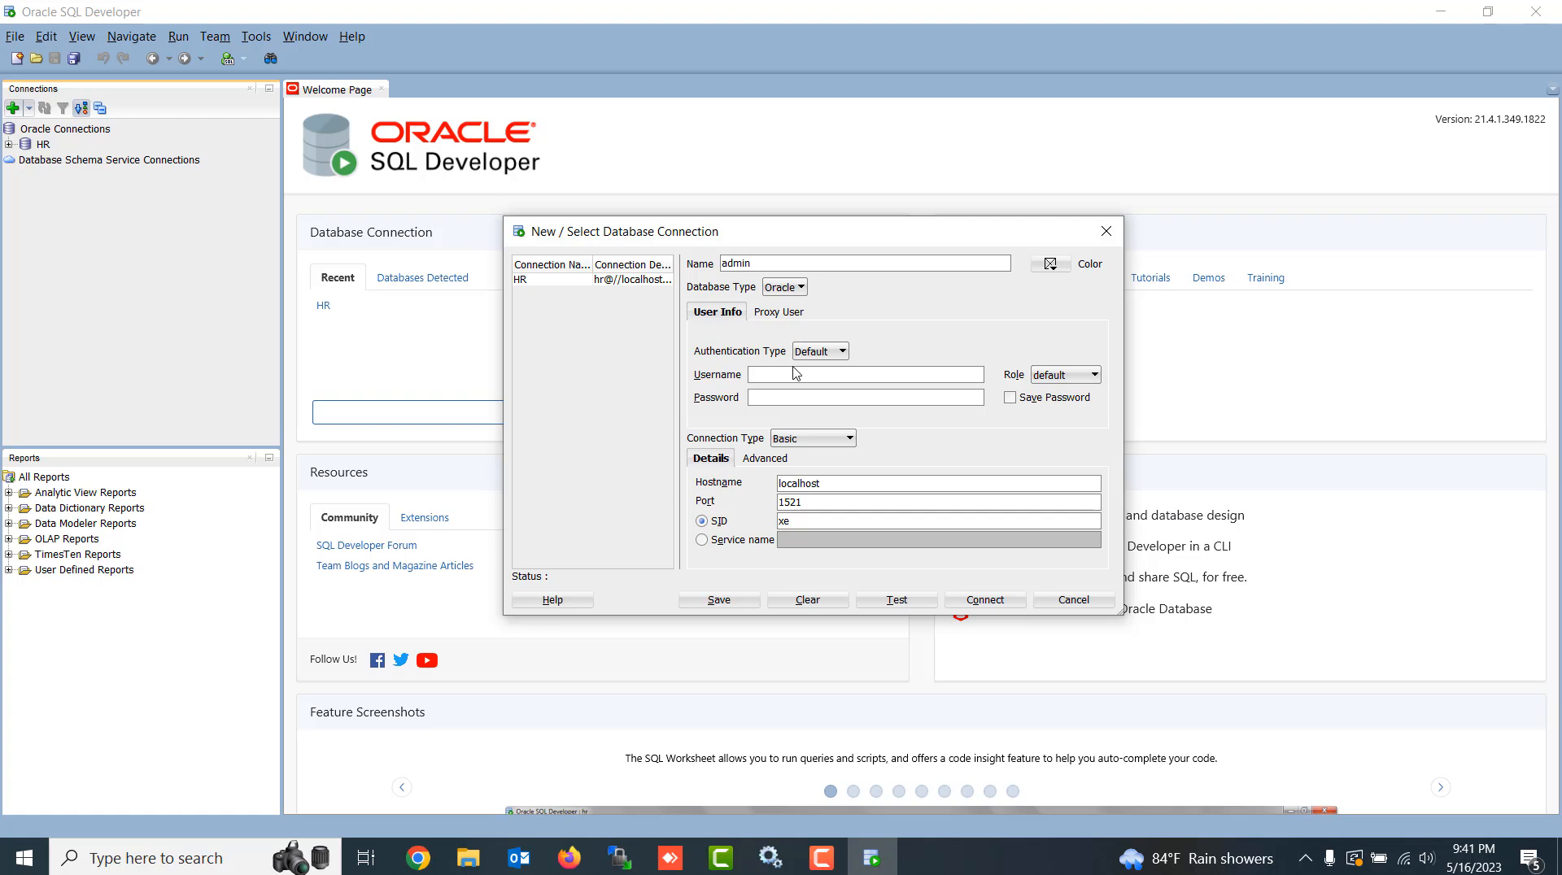
key("Tab")
left_click(814, 396)
type("hr")
left_click(884, 602)
left_click(985, 602)
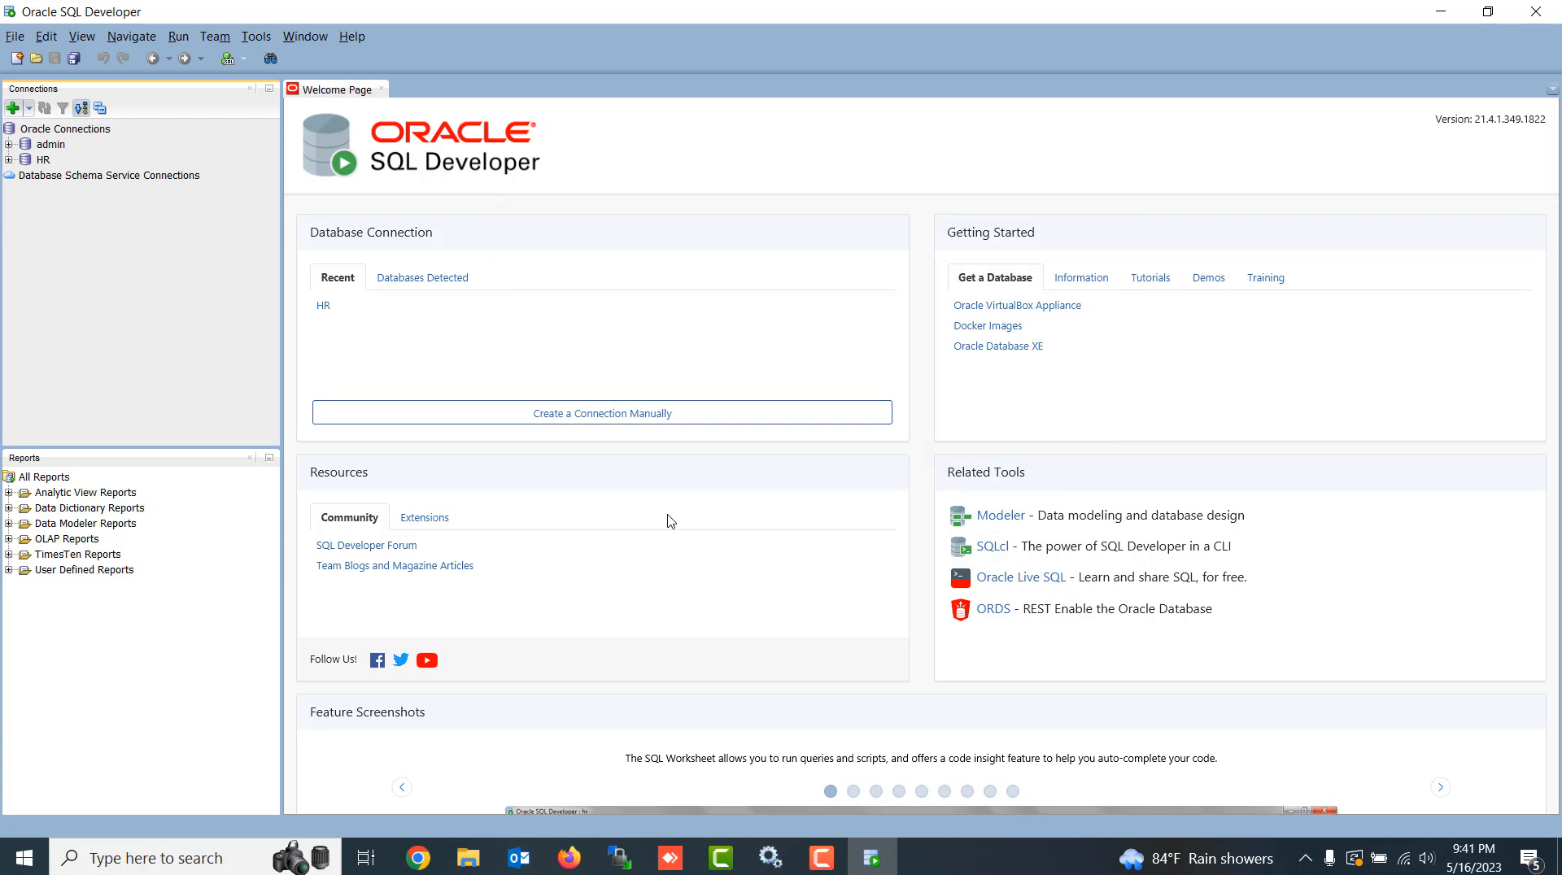
Expand the admin connection and its Tables (Filtered) node, and look through the list of tables
left_click(10, 146)
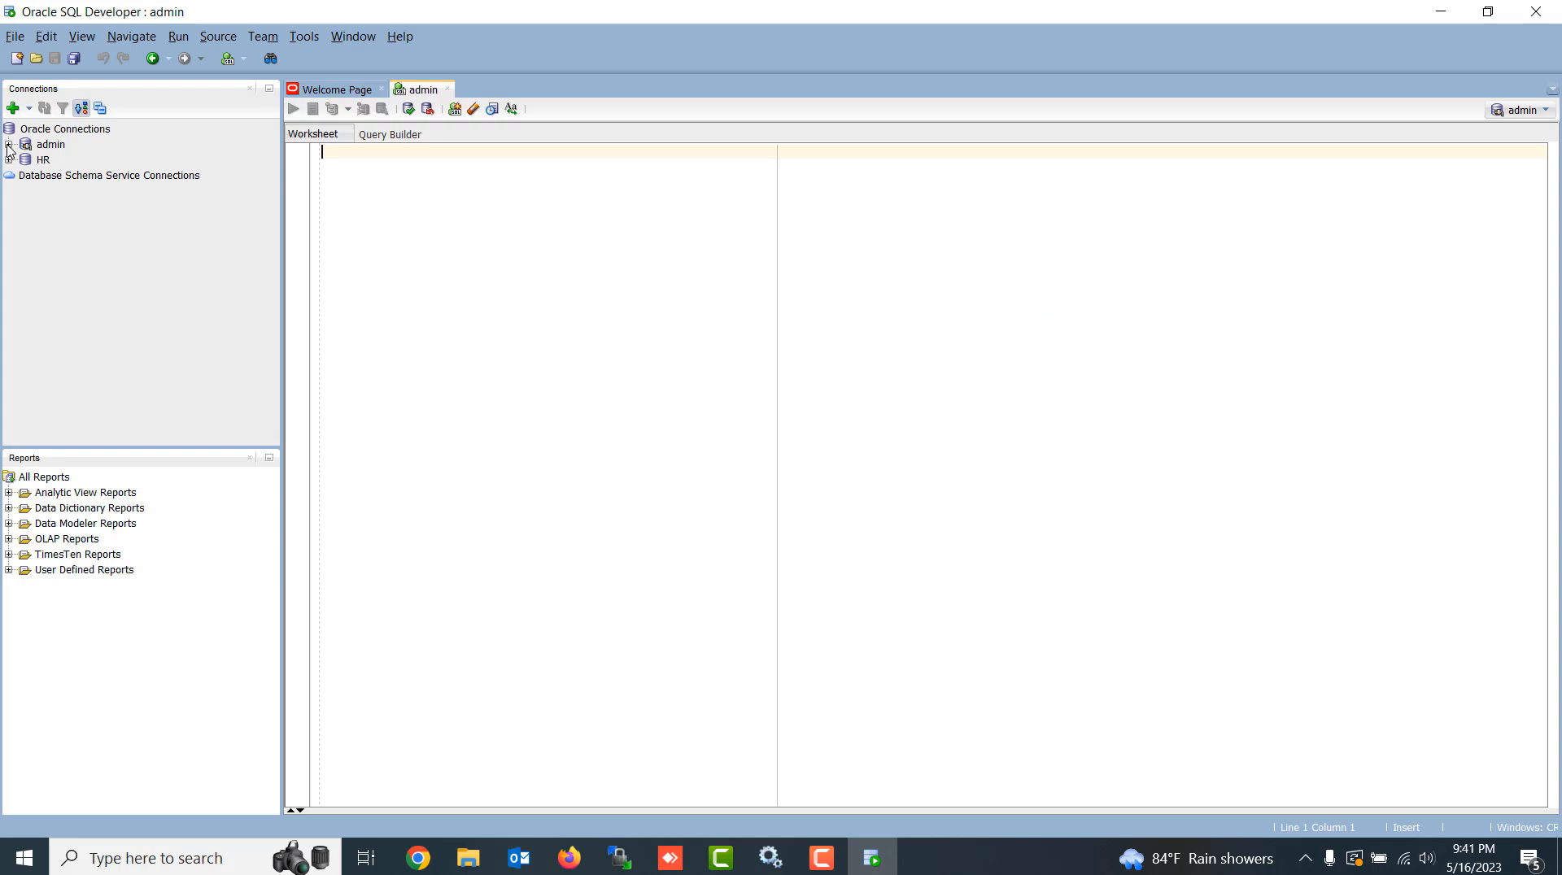
left_click(10, 145)
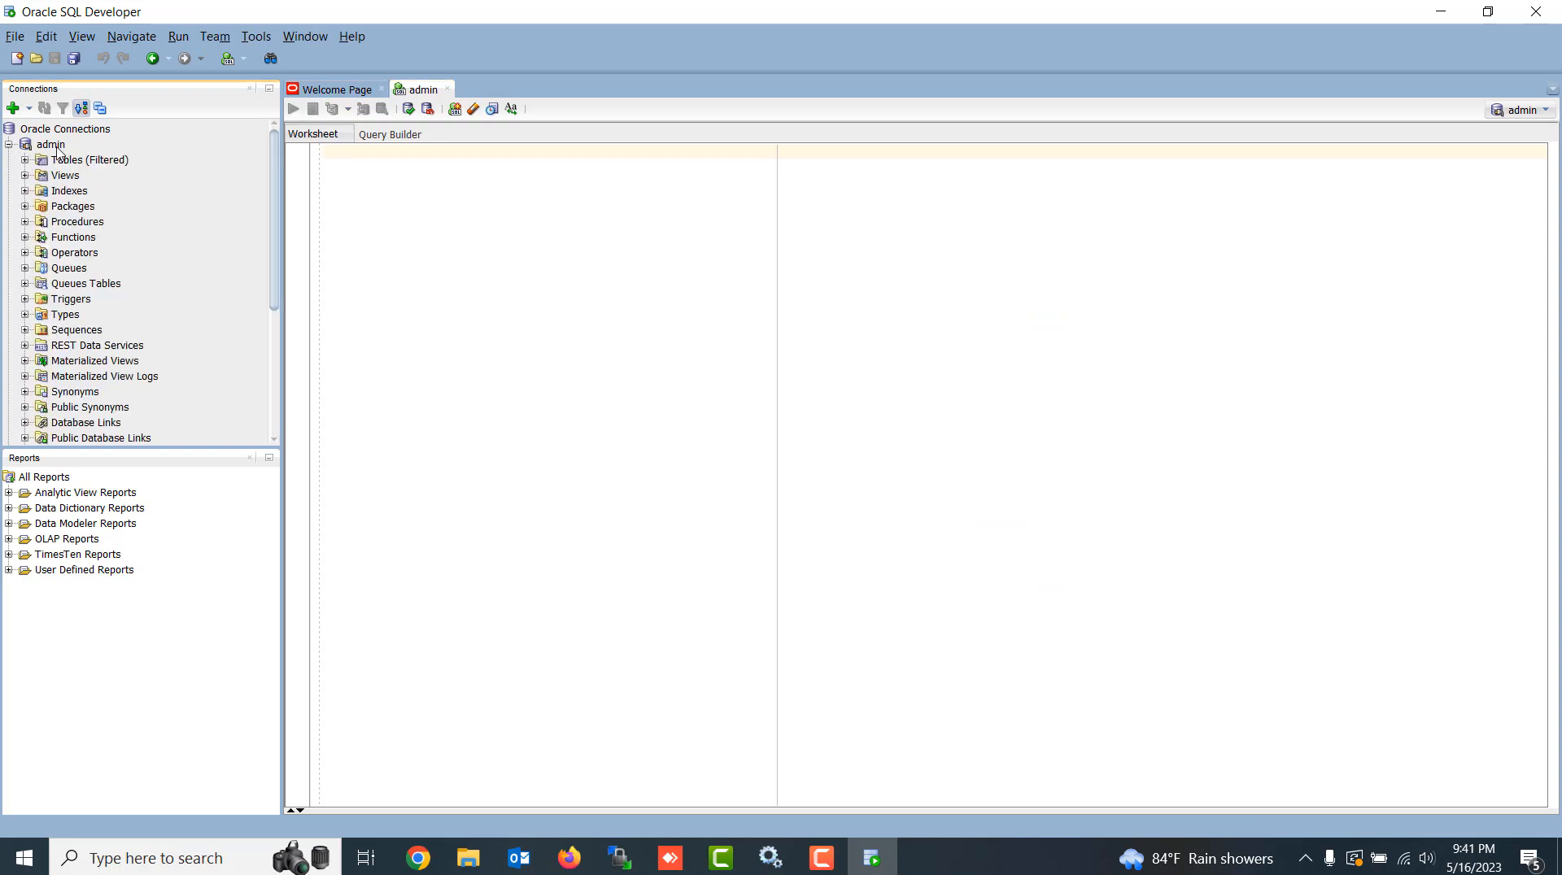
left_click(25, 161)
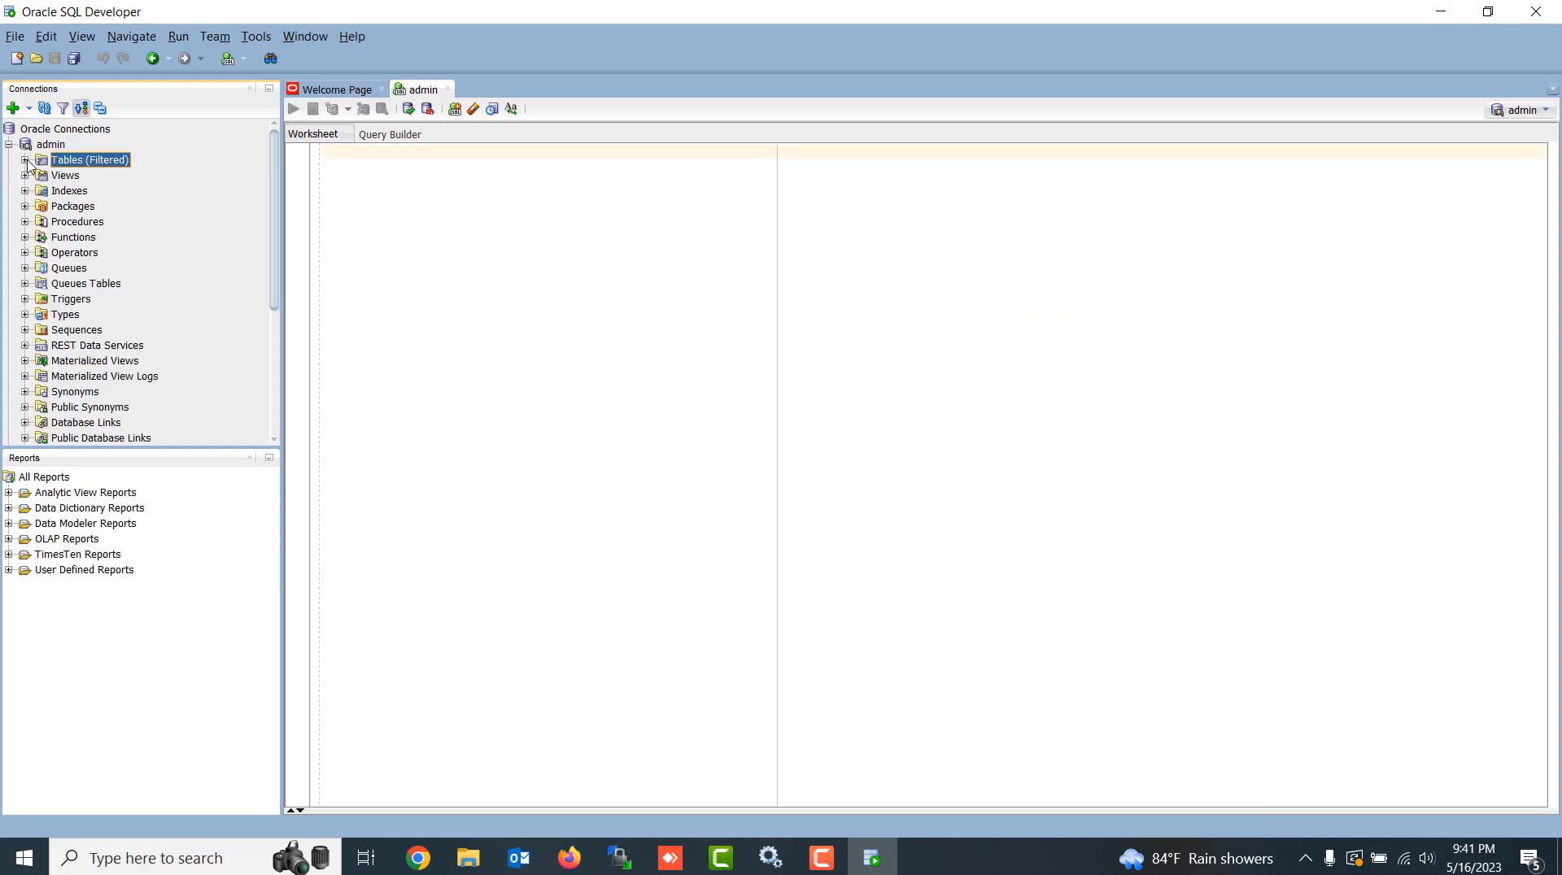
scroll(94, 346, "down", 10)
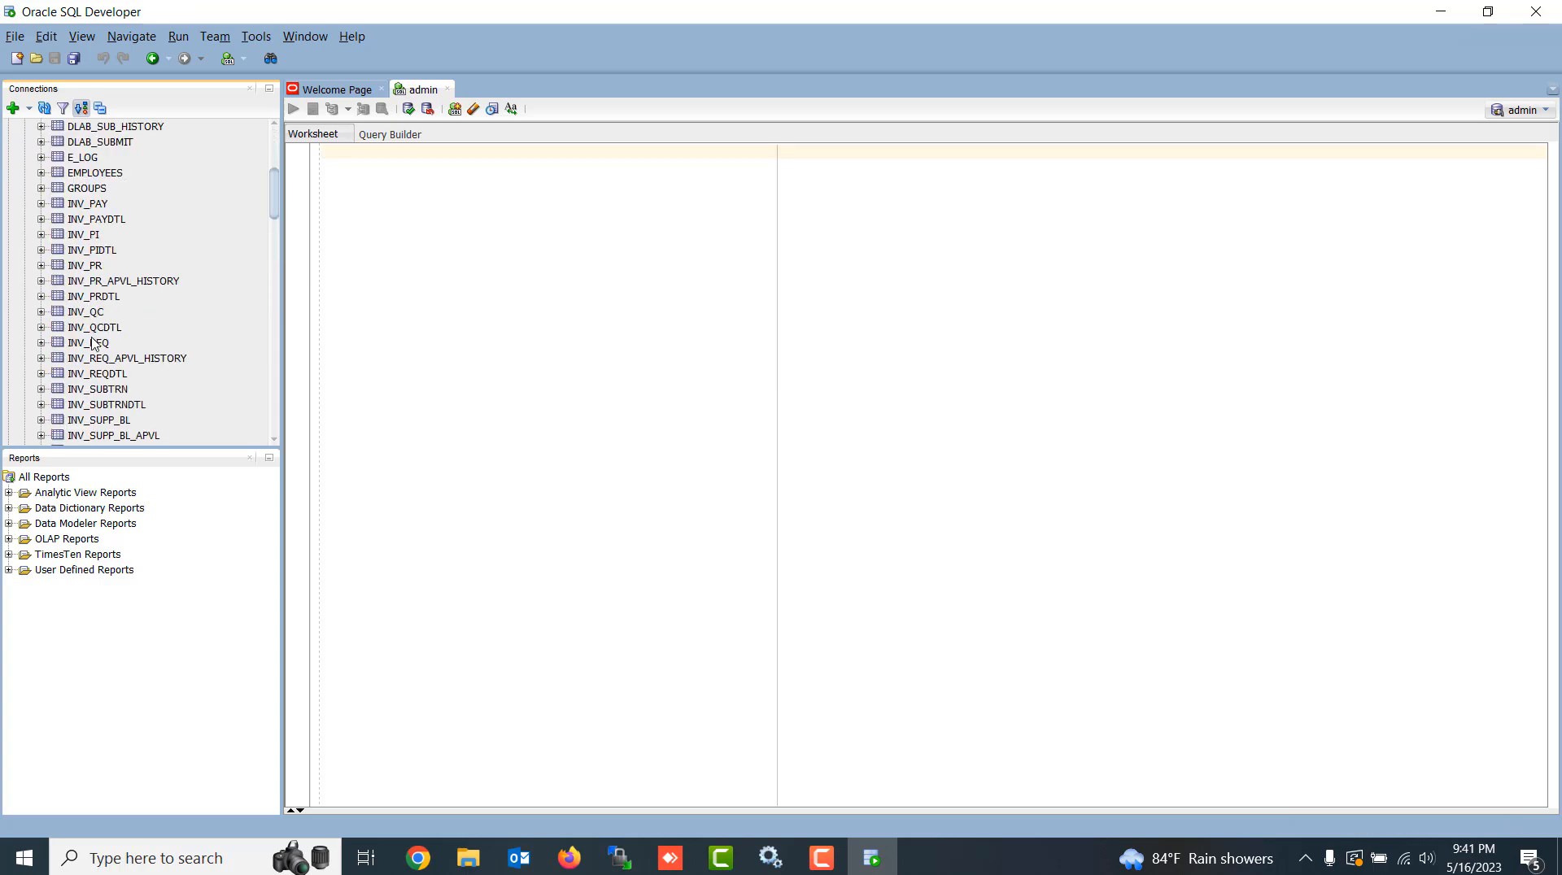
scroll(93, 346, "down", 10)
scroll(93, 345, "up", 13)
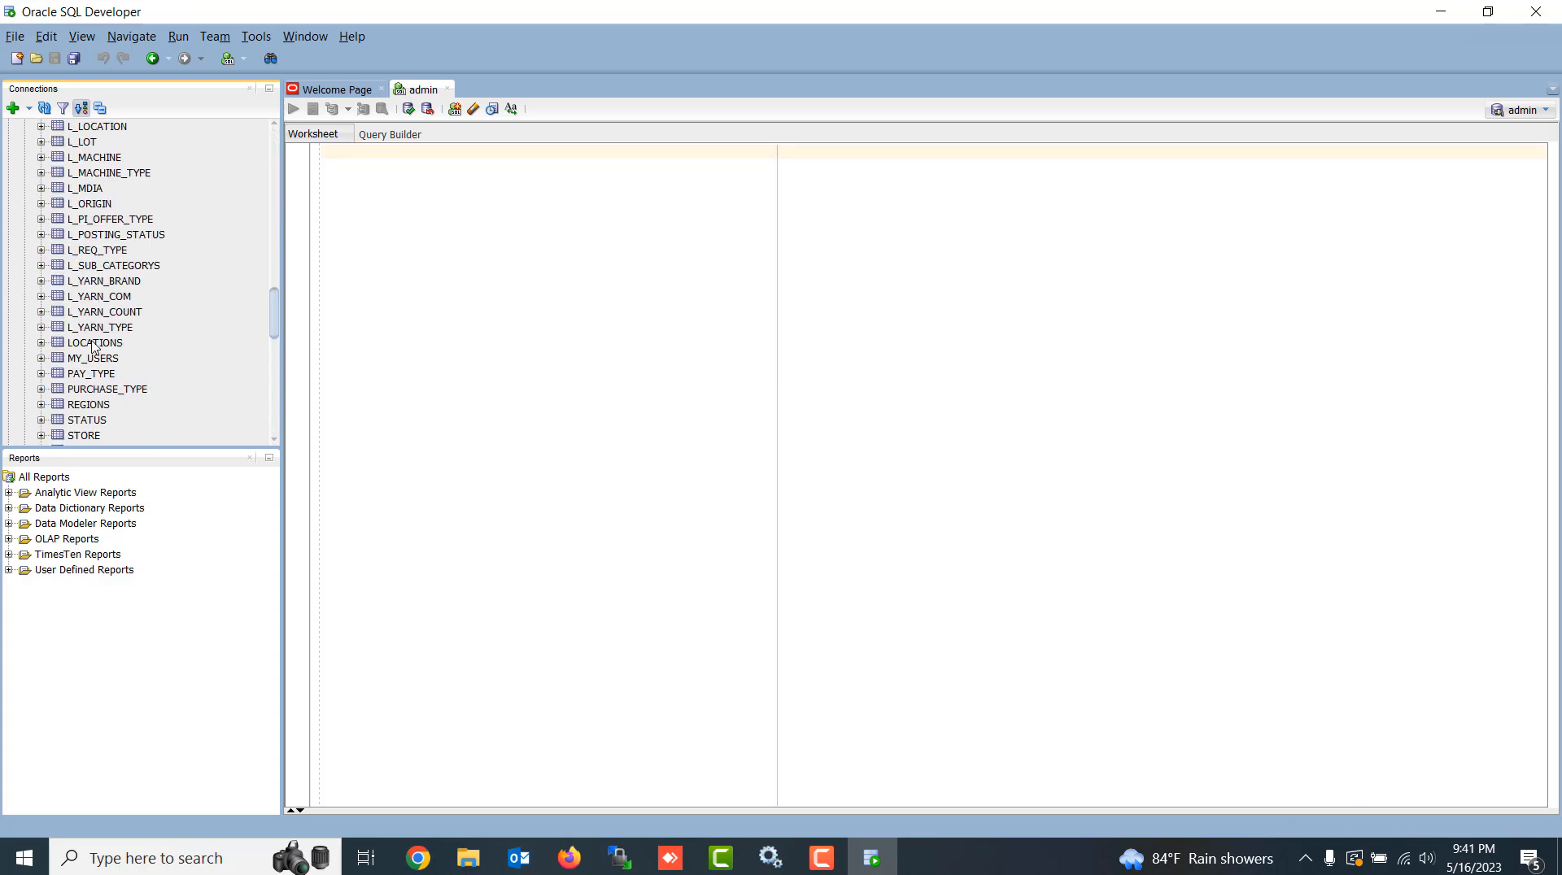
scroll(96, 344, "up", 10)
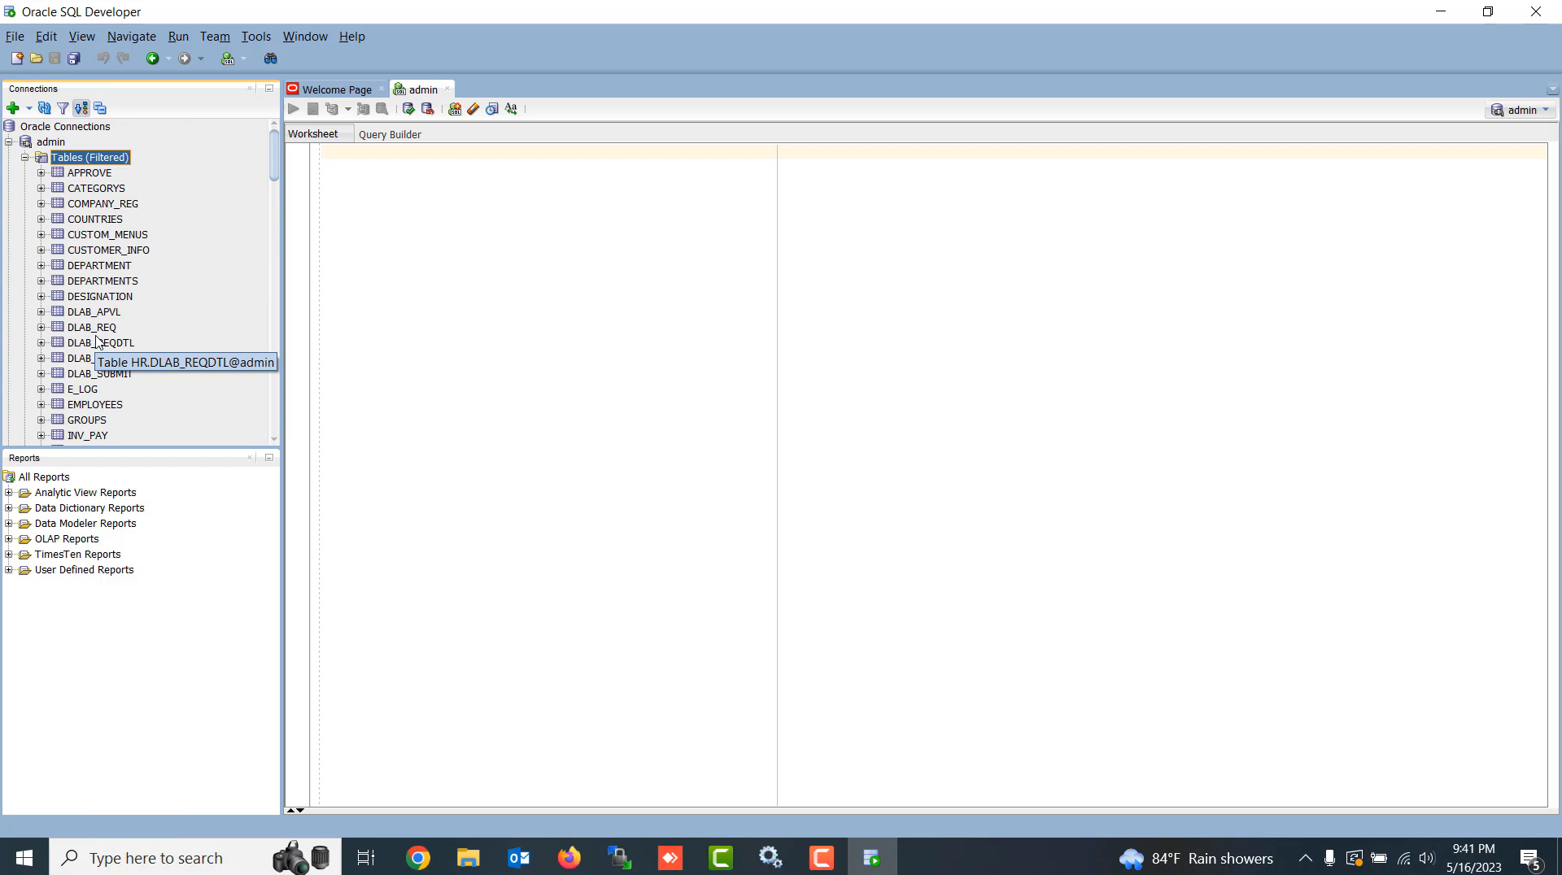
left_click(822, 858)
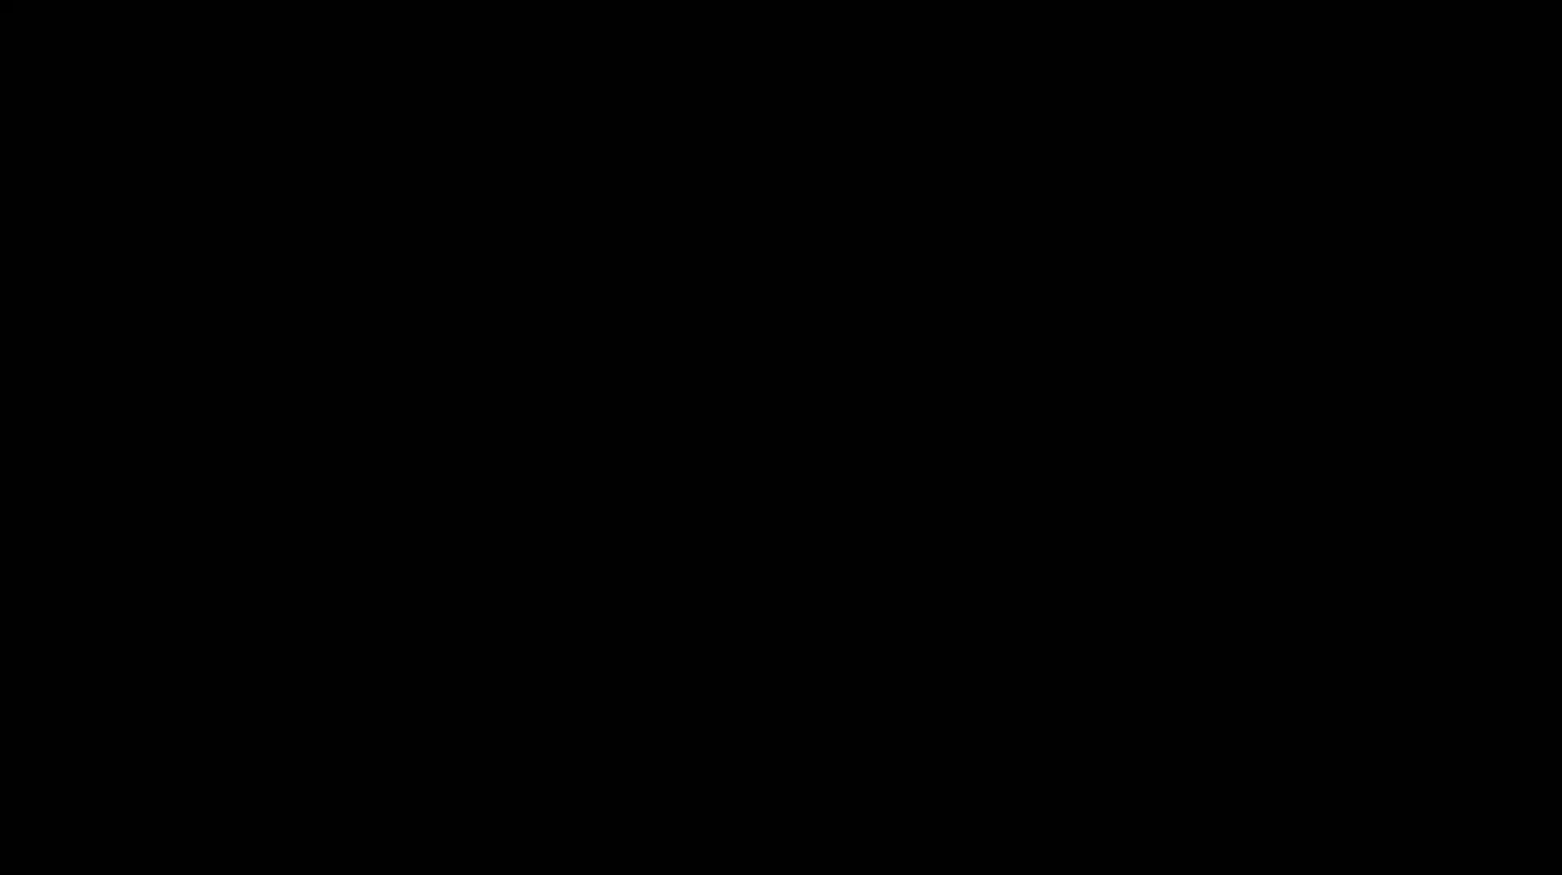